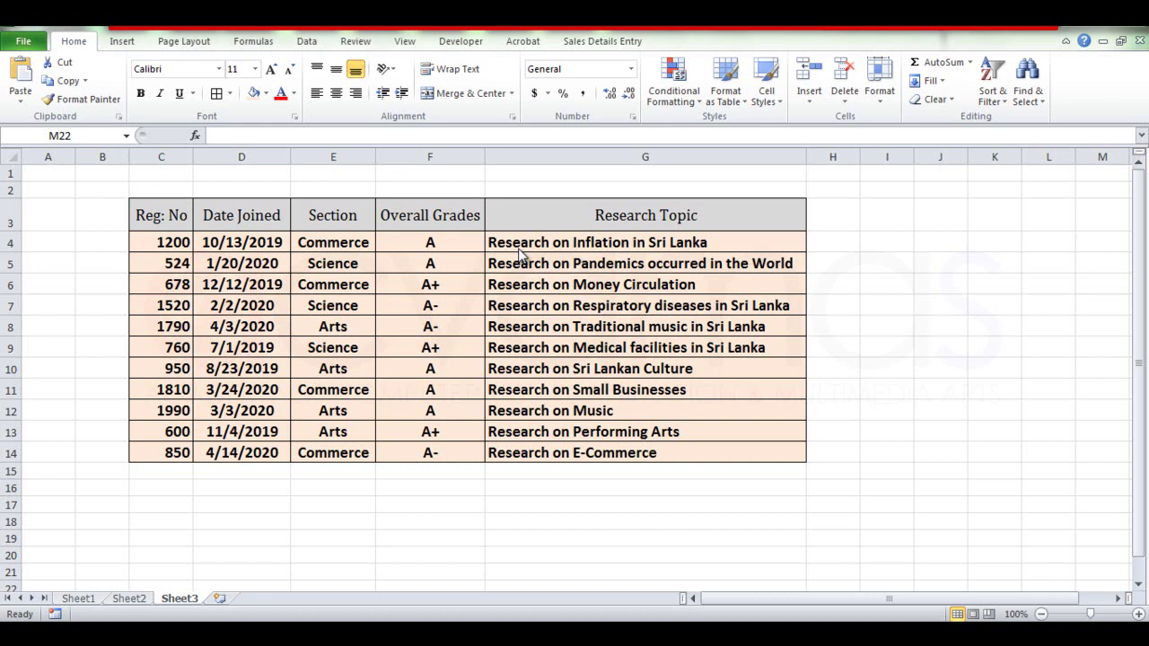
# On the Data tab, select header cells C3:G3, from Reg: No through Research Topic.
pyautogui.click(307, 42)
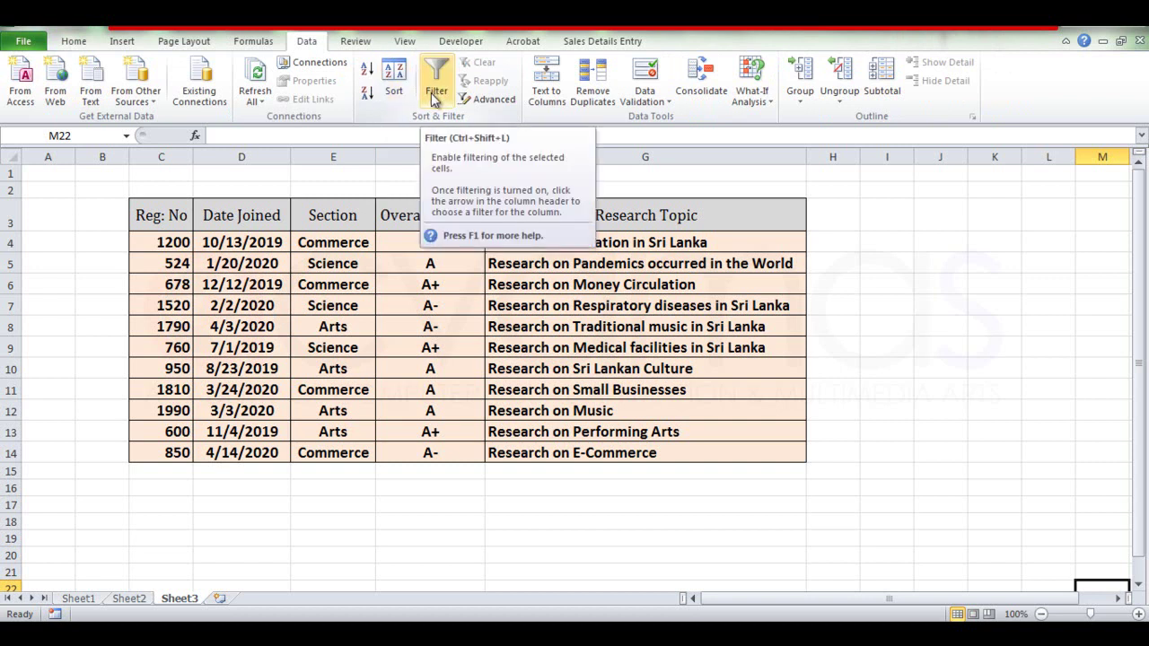
pyautogui.moveTo(158, 218); pyautogui.dragTo(417, 218)
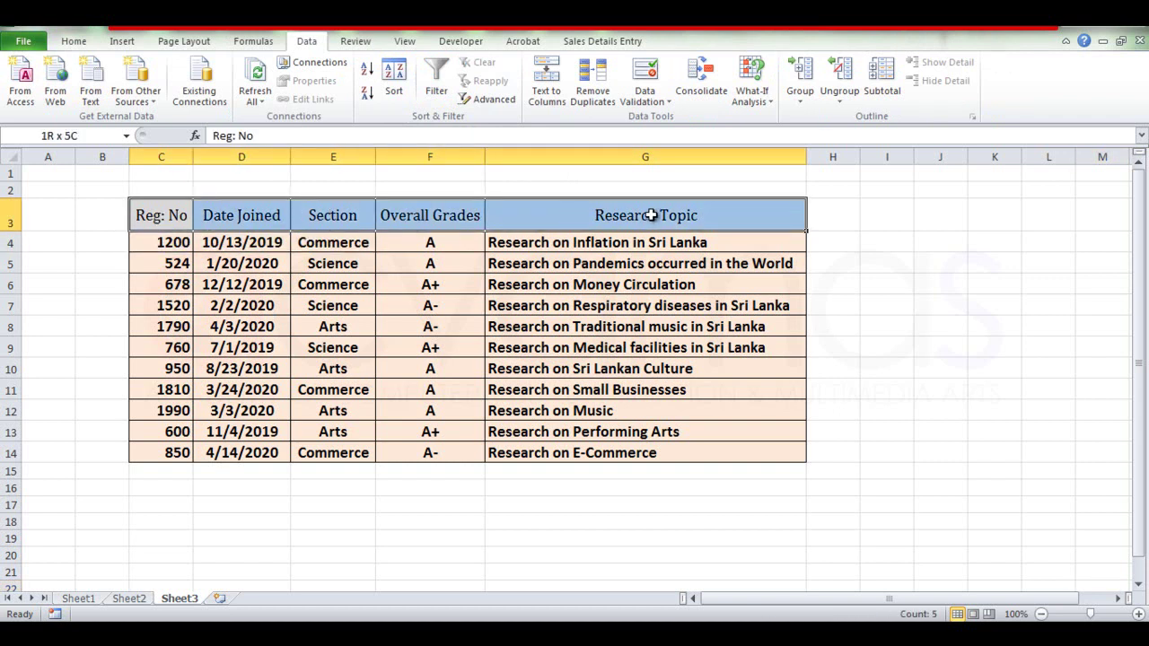
pyautogui.moveTo(418, 218); pyautogui.dragTo(758, 217)
# Turn on AutoFilter for the C3:G3 header row and open the Section dropdown.
pyautogui.click(438, 85)
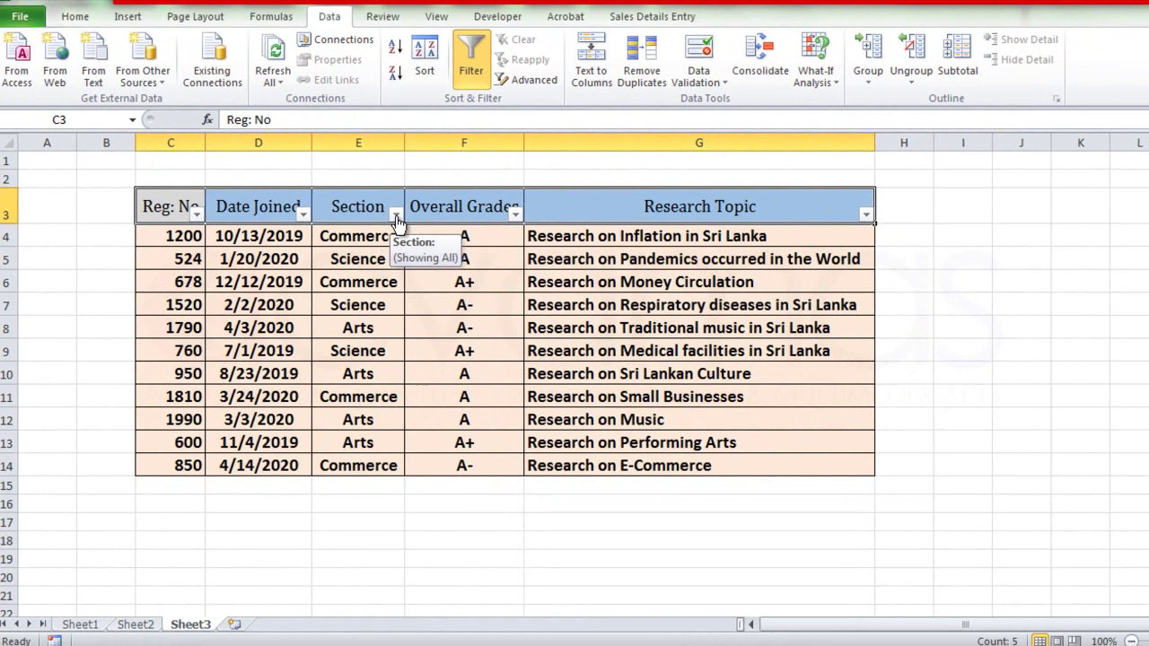
pyautogui.click(395, 213)
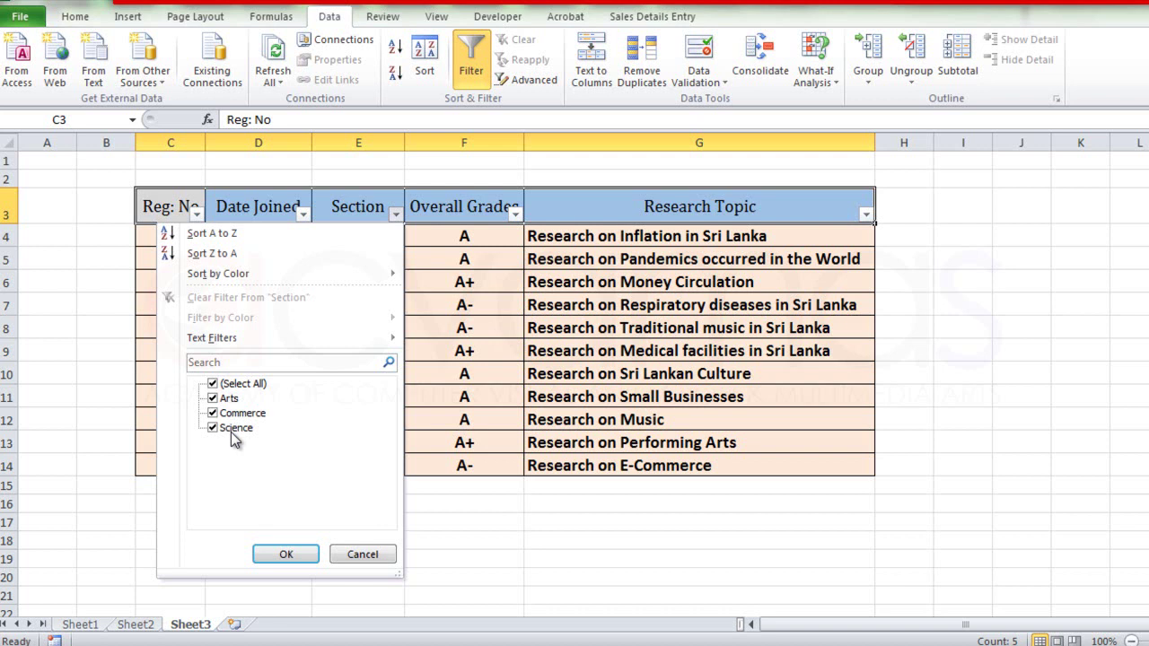
# Filter the Section column to Commerce only, leaving rows 4, 6, 11 and 14.
pyautogui.click(214, 384)
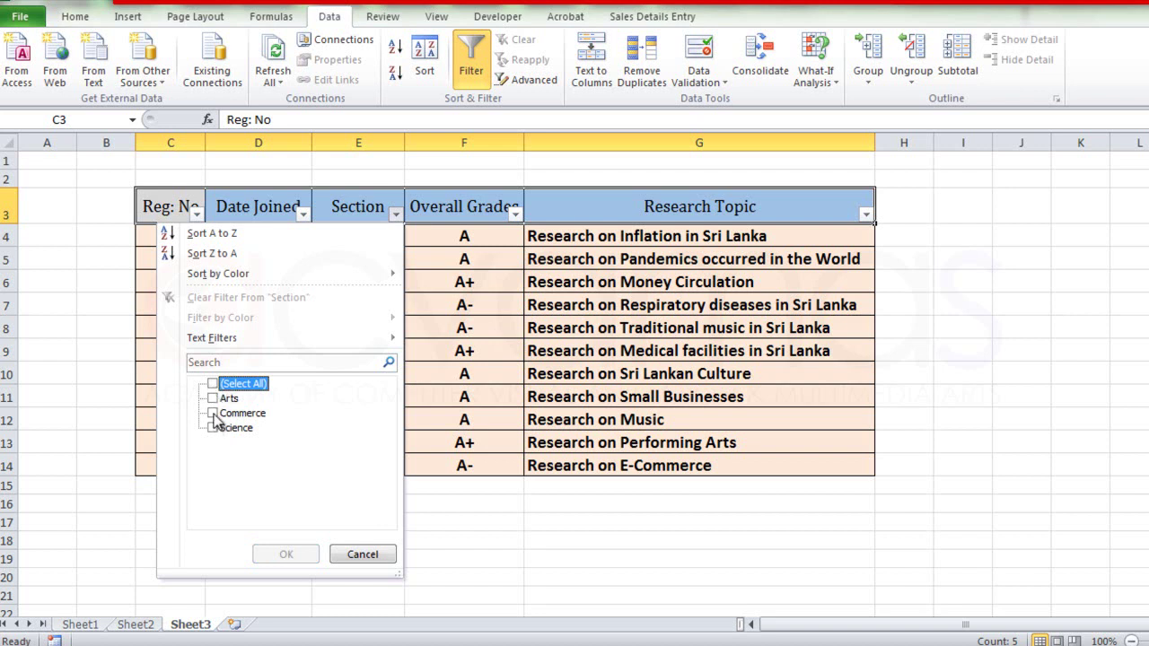
pyautogui.click(213, 413)
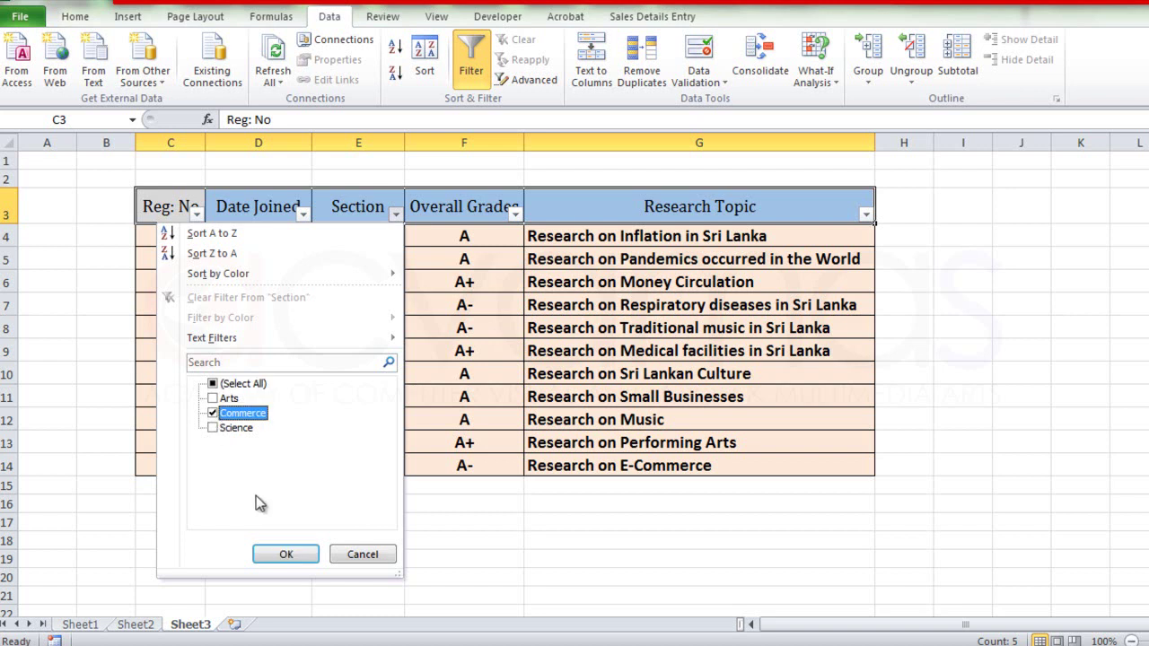
pyautogui.click(285, 555)
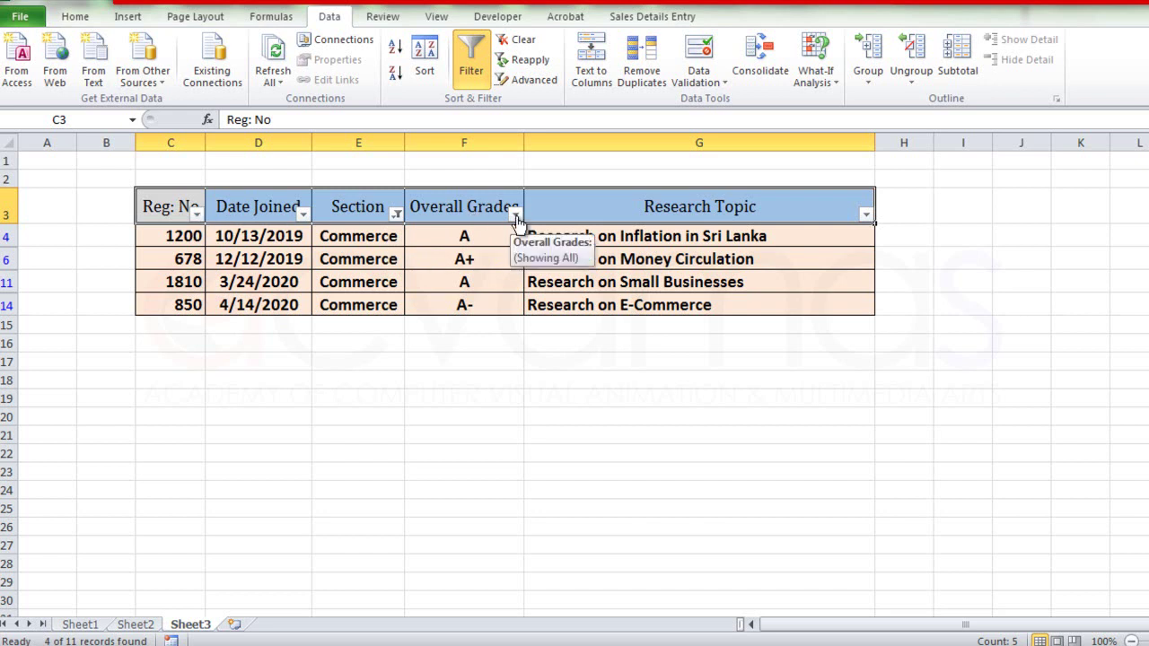
# Filter the Overall Grades column to grade A only.
pyautogui.click(517, 218)
pyautogui.click(332, 384)
pyautogui.click(332, 384)
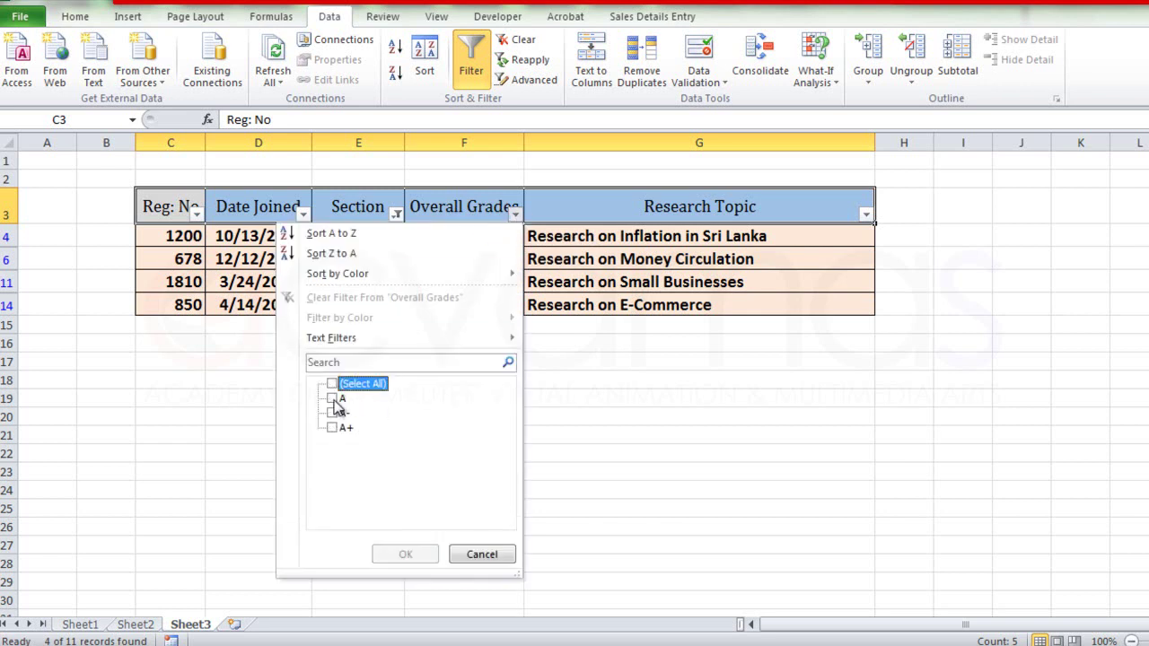
pyautogui.click(332, 399)
pyautogui.click(415, 557)
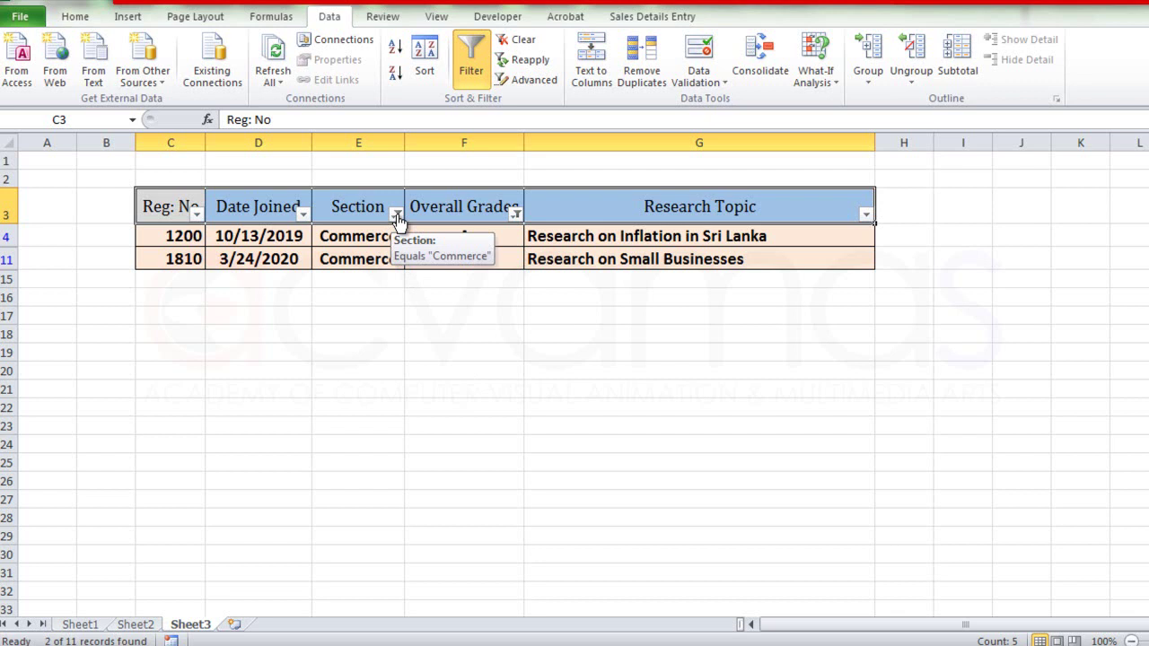
# Clear the Section and Overall Grades filters so all eleven rows show.
pyautogui.click(396, 215)
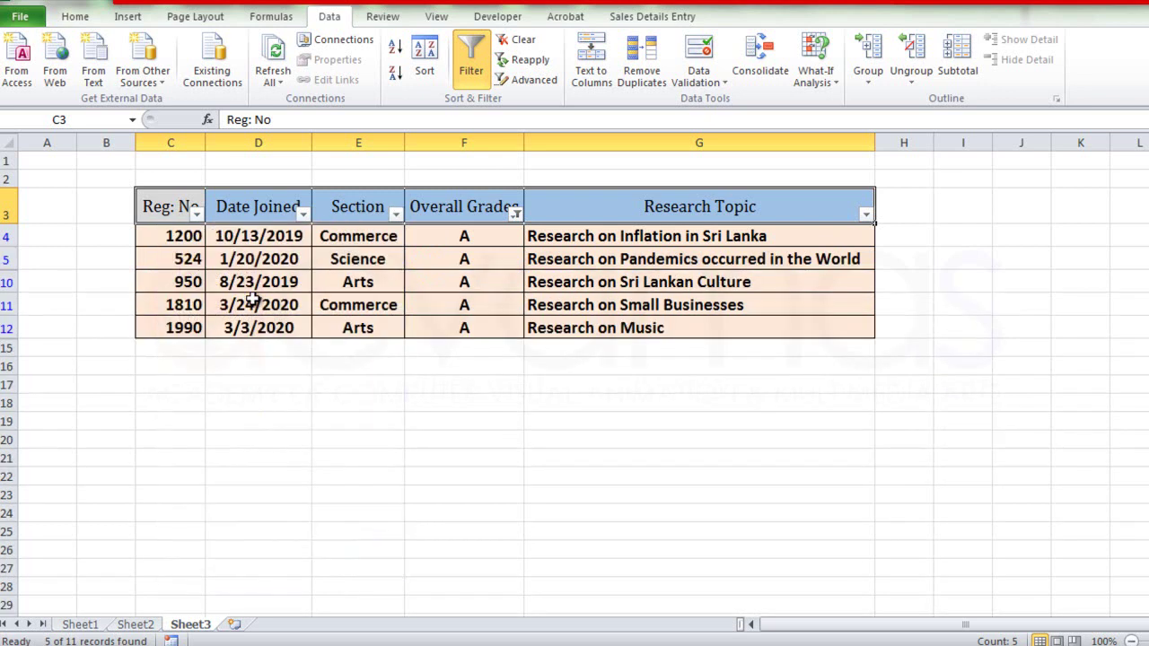
pyautogui.click(516, 214)
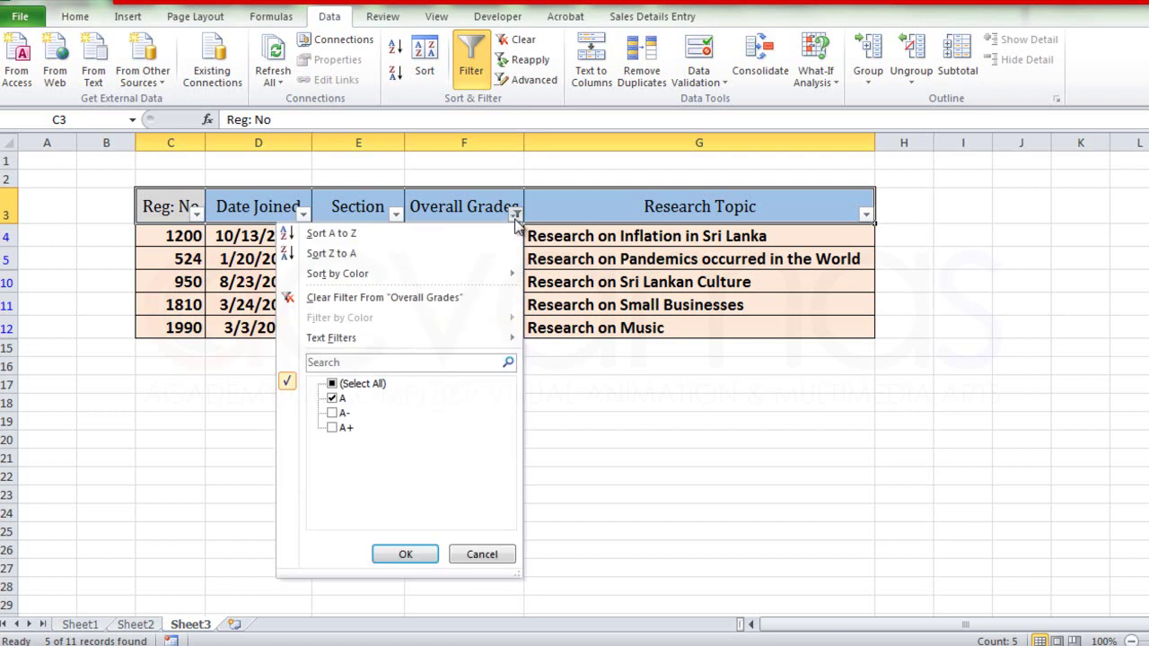
pyautogui.click(349, 298)
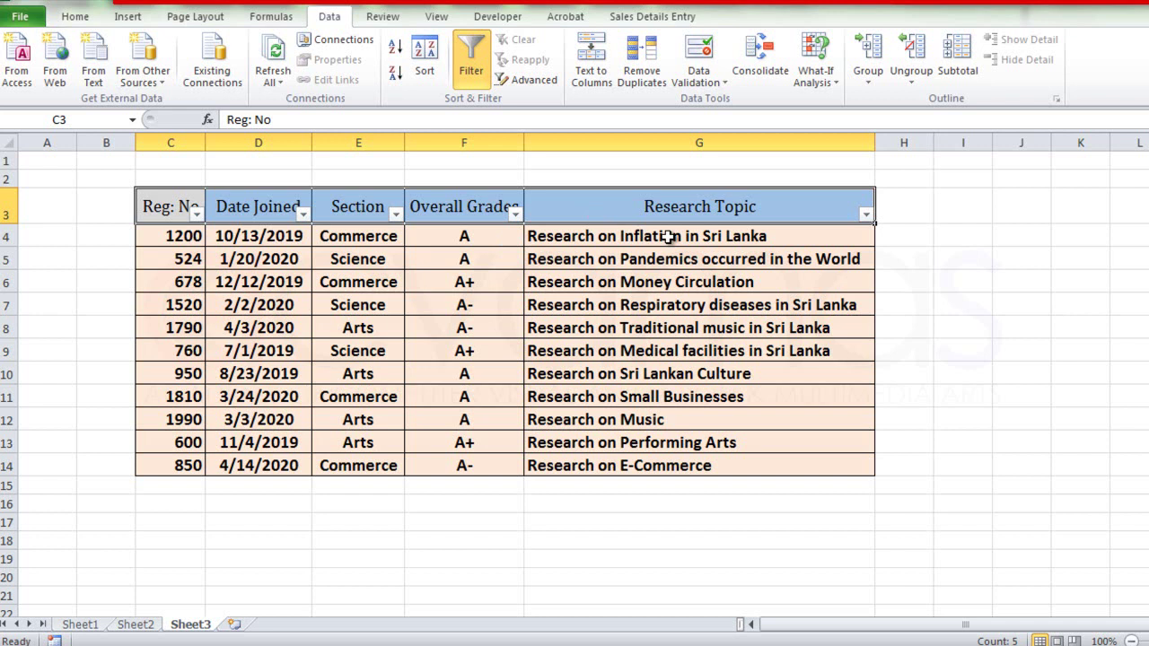
# Filter Research Topic to rows containing 'Sri Lanka', then undo that filter.
pyautogui.click(868, 215)
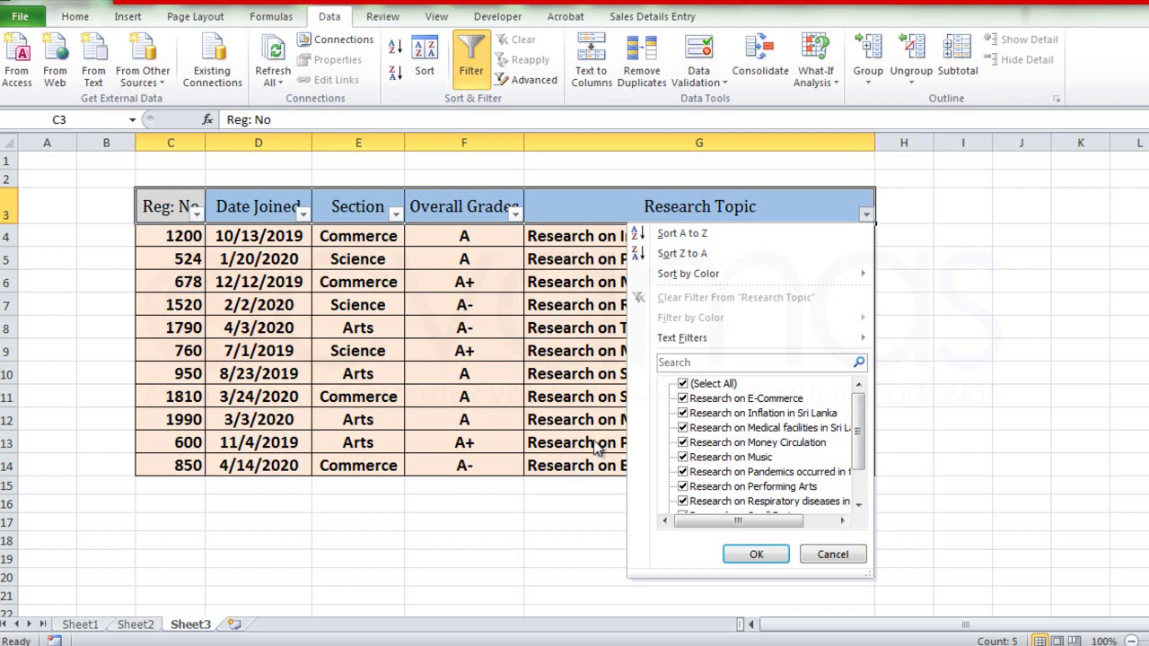
pyautogui.moveTo(860, 422)
pyautogui.mouseDown()
pyautogui.moveTo(862, 461)
pyautogui.moveTo(858, 405)
pyautogui.mouseUp()
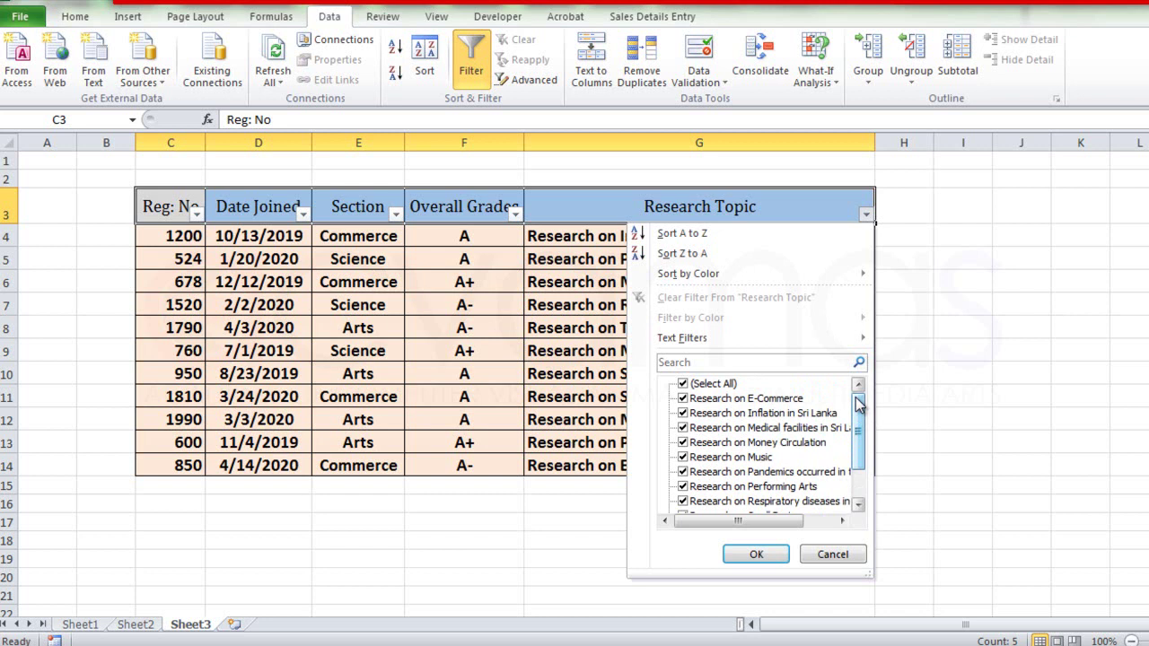
pyautogui.moveTo(683, 338)
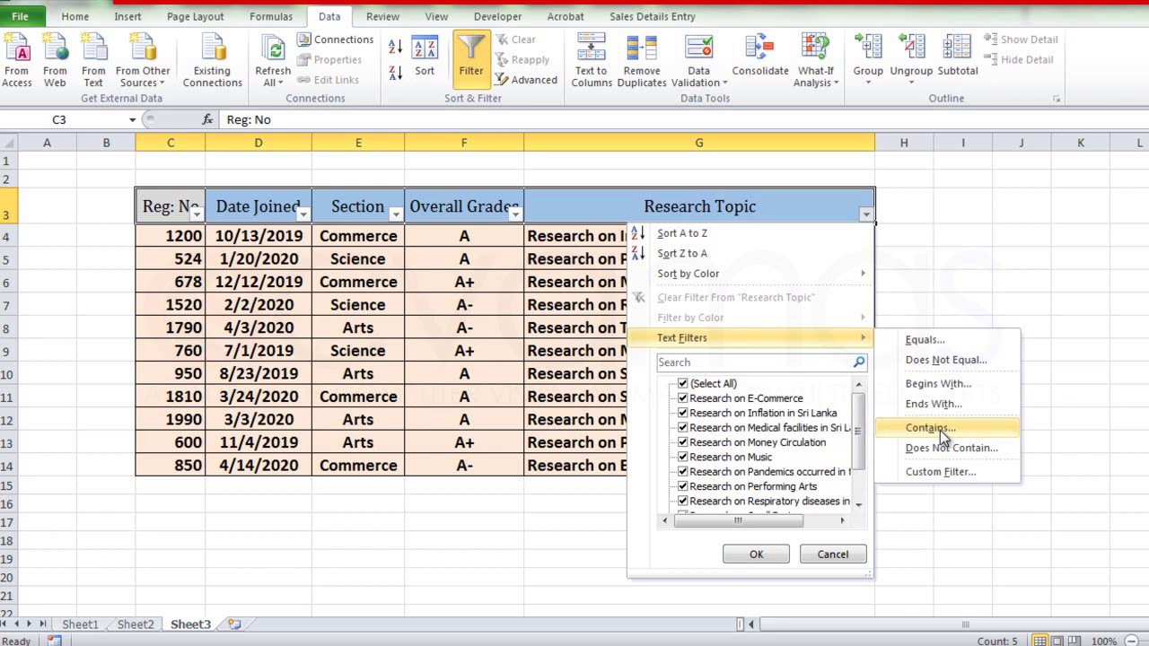
pyautogui.click(940, 430)
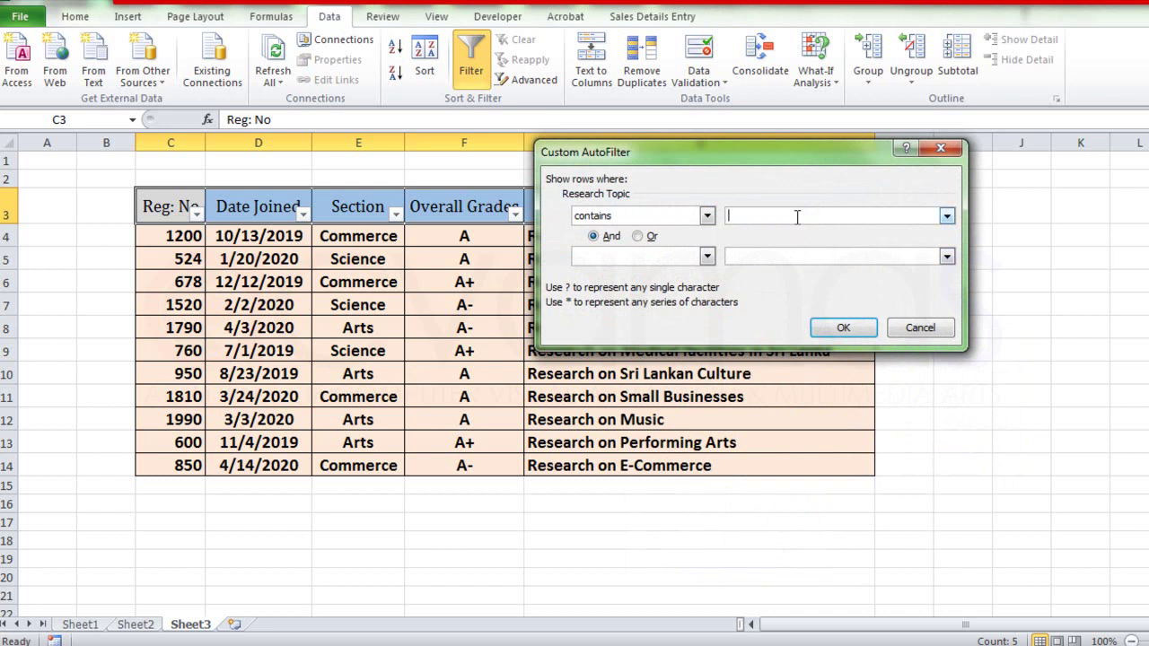
pyautogui.write('Sri')
pyautogui.write(' Lanka')
pyautogui.click(845, 329)
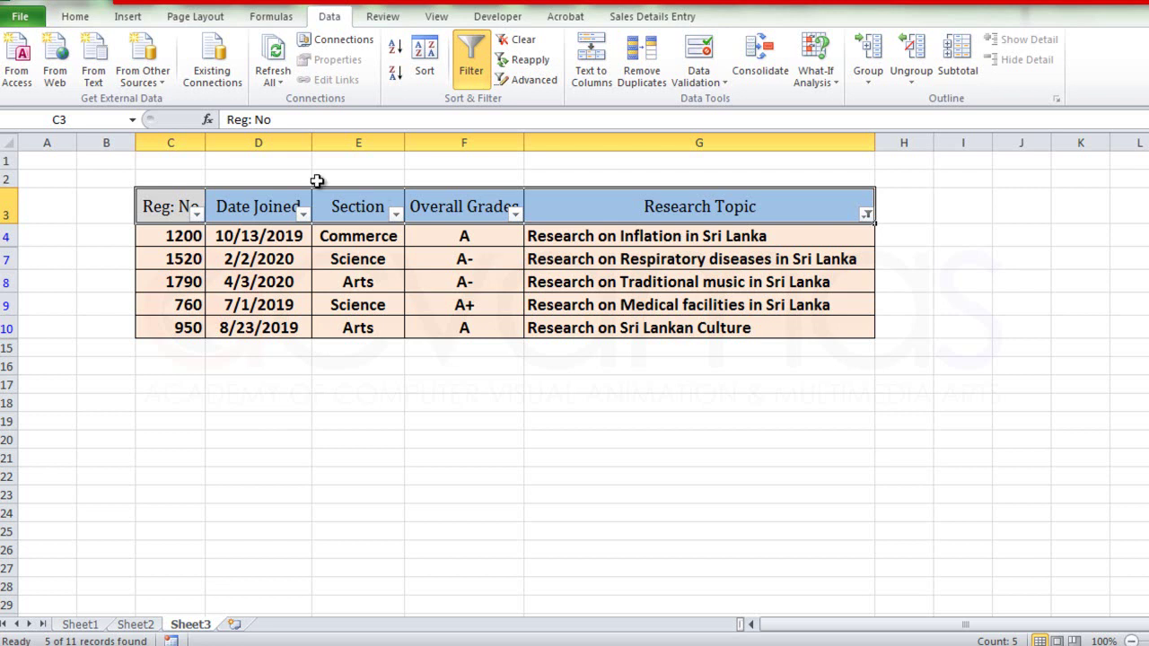
pyautogui.hotkey('ctrl', 'z')
# Check the Reg: No and Research Topic filter lists, leaving the Reg: No dropdown open.
pyautogui.click(196, 214)
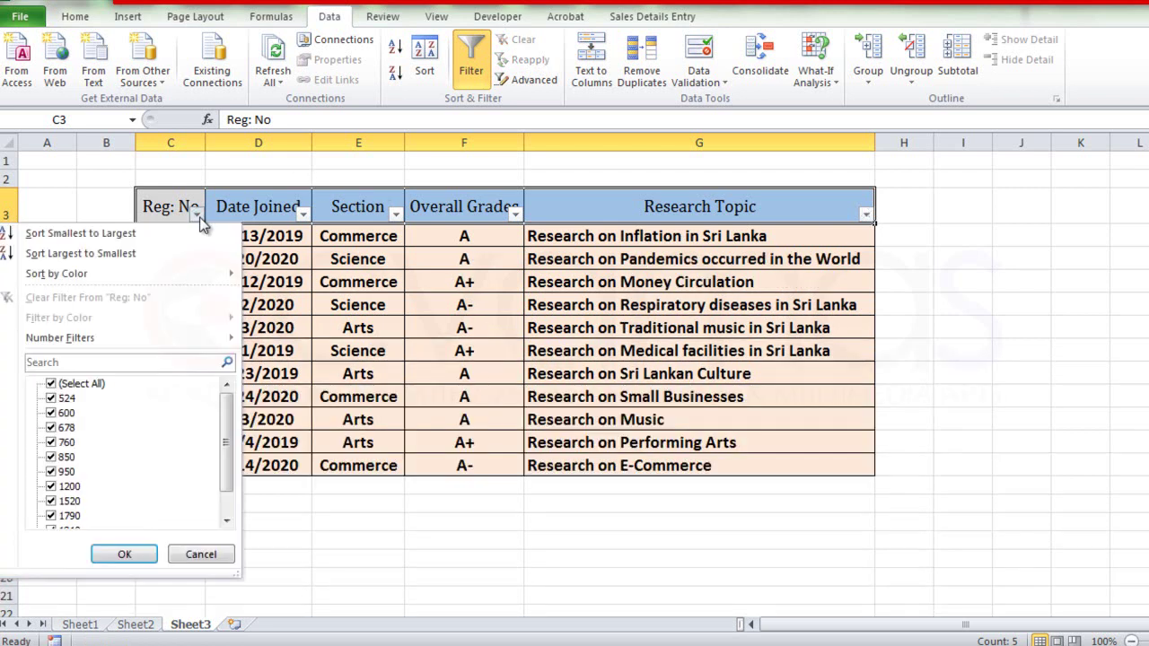
pyautogui.moveTo(65, 337)
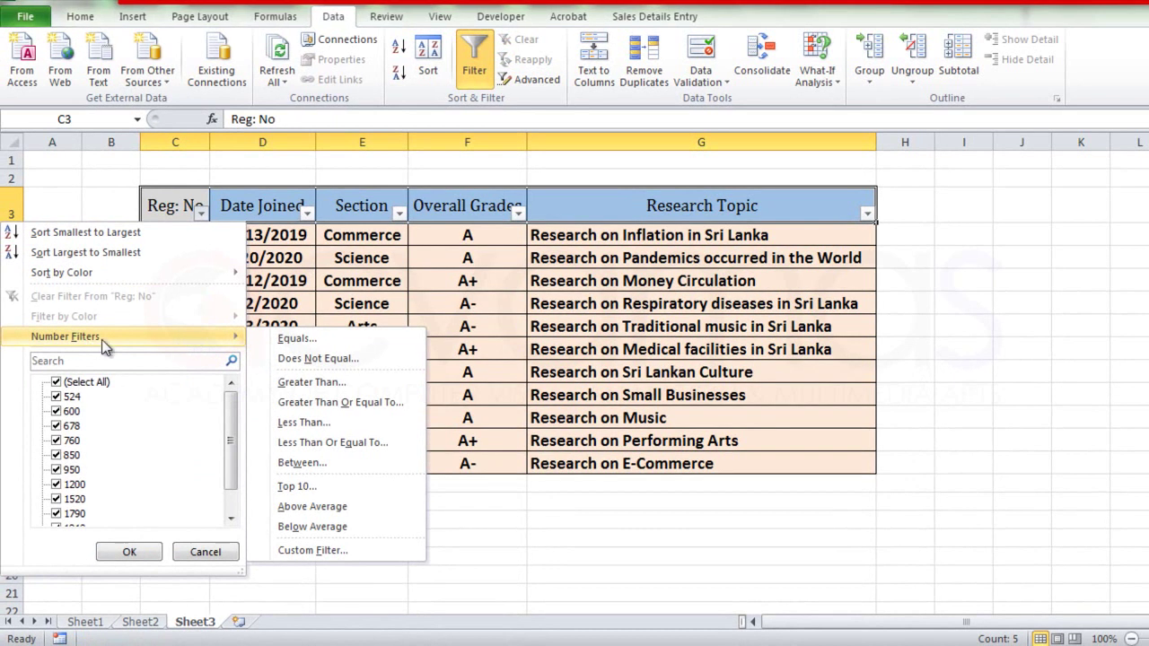
pyautogui.click(199, 214)
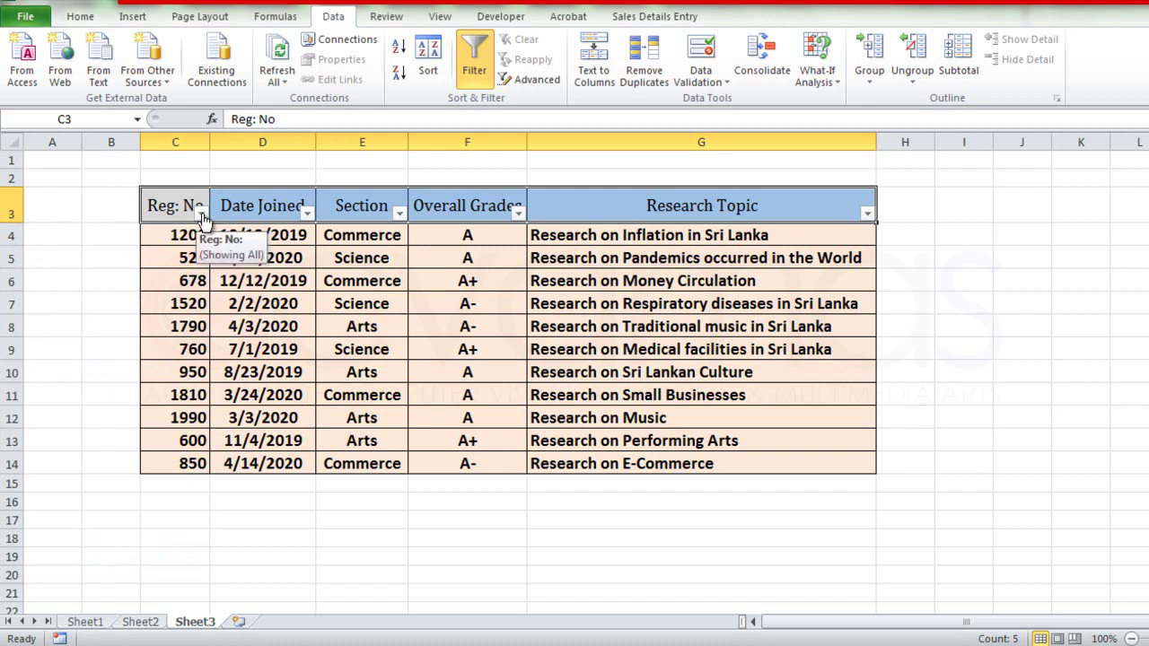
pyautogui.click(200, 213)
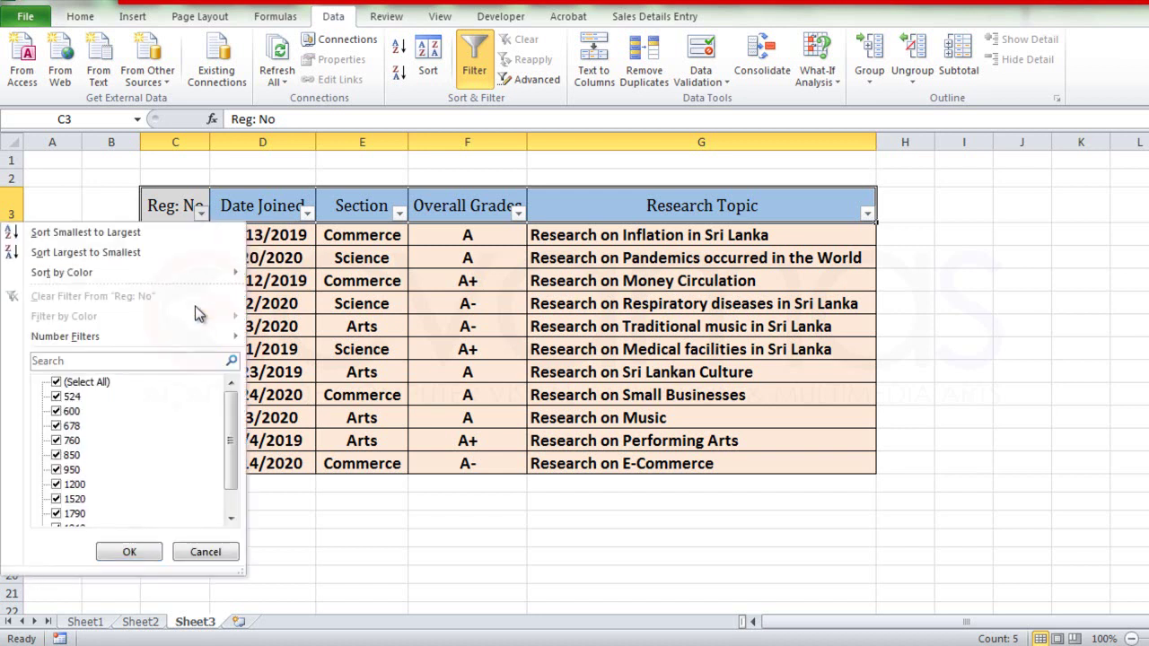
pyautogui.click(202, 215)
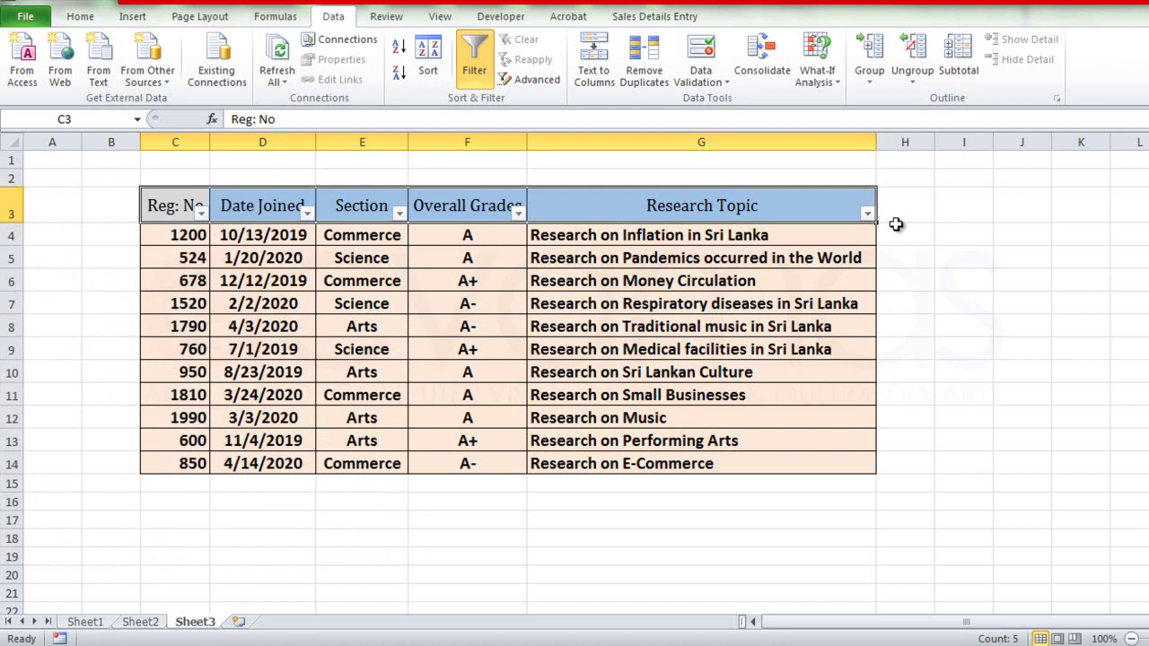
pyautogui.click(867, 215)
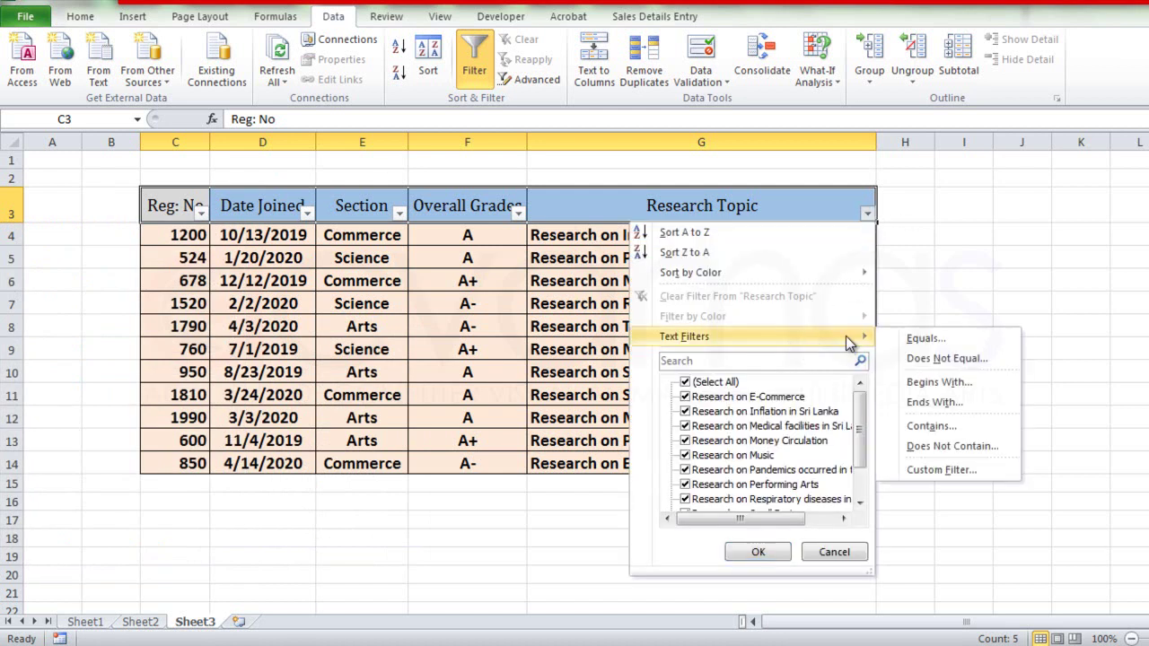
pyautogui.click(867, 213)
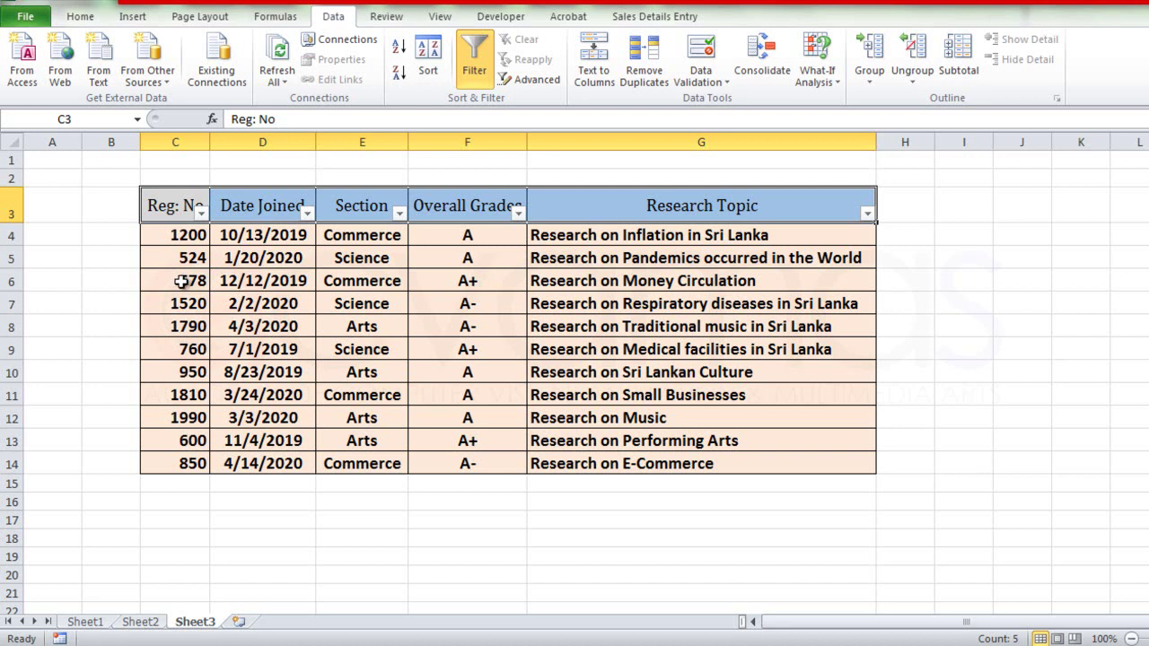
pyautogui.click(201, 213)
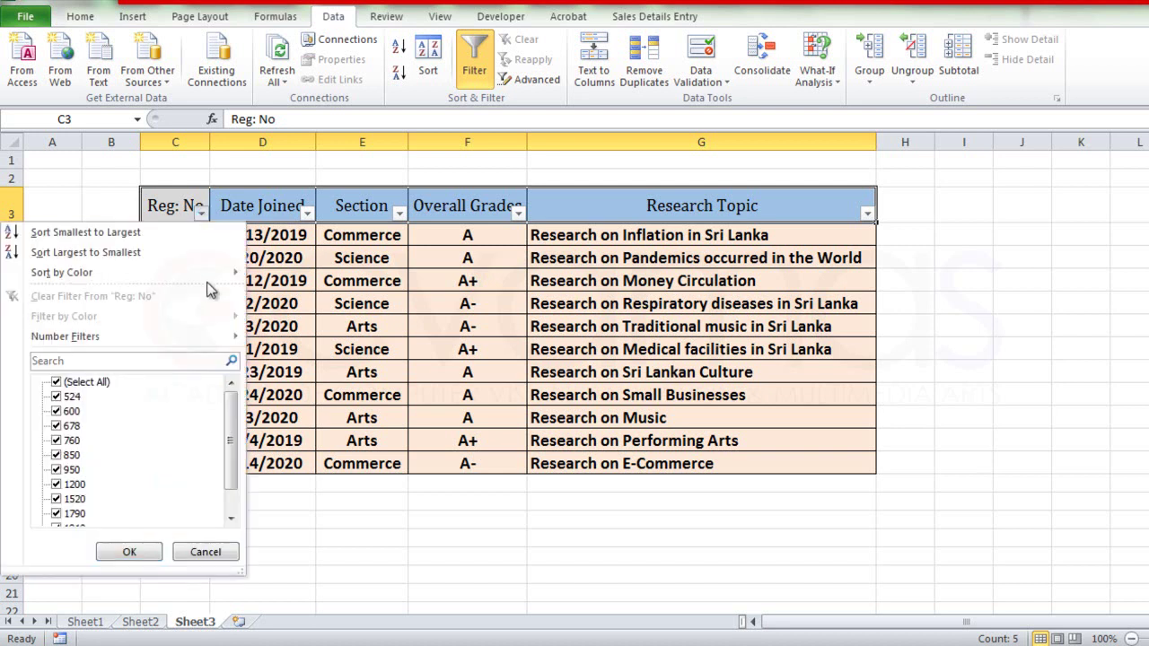
pyautogui.moveTo(125, 336)
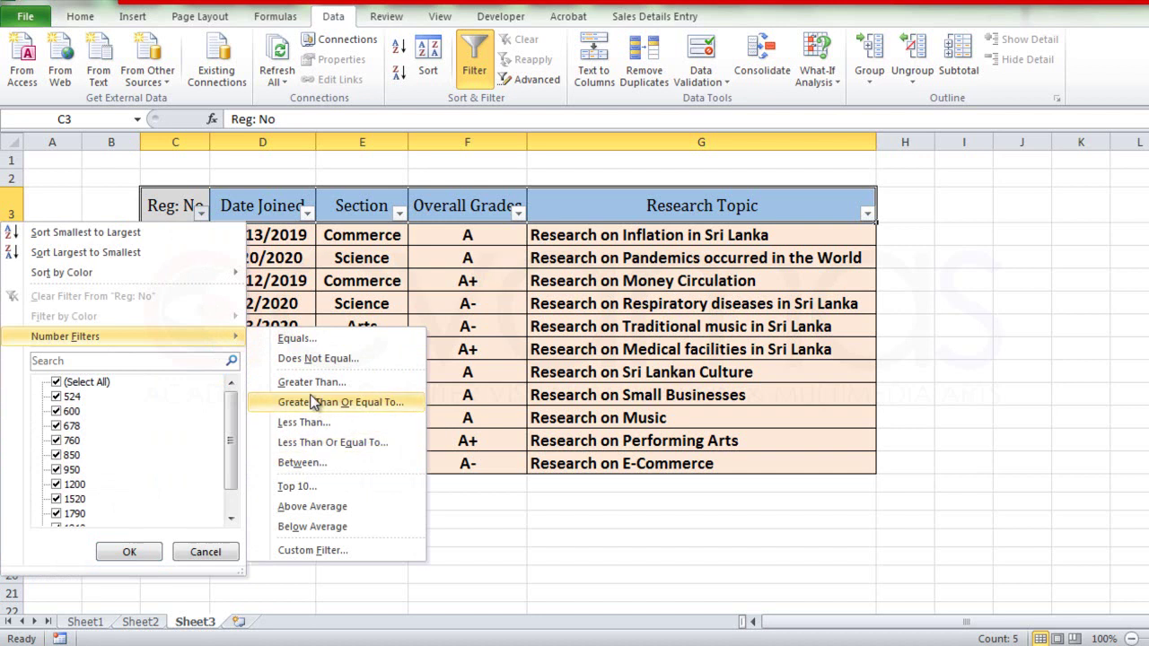
# Filter Reg: No to values between 500 and 1500, leaving 7 of 11 records.
pyautogui.click(304, 464)
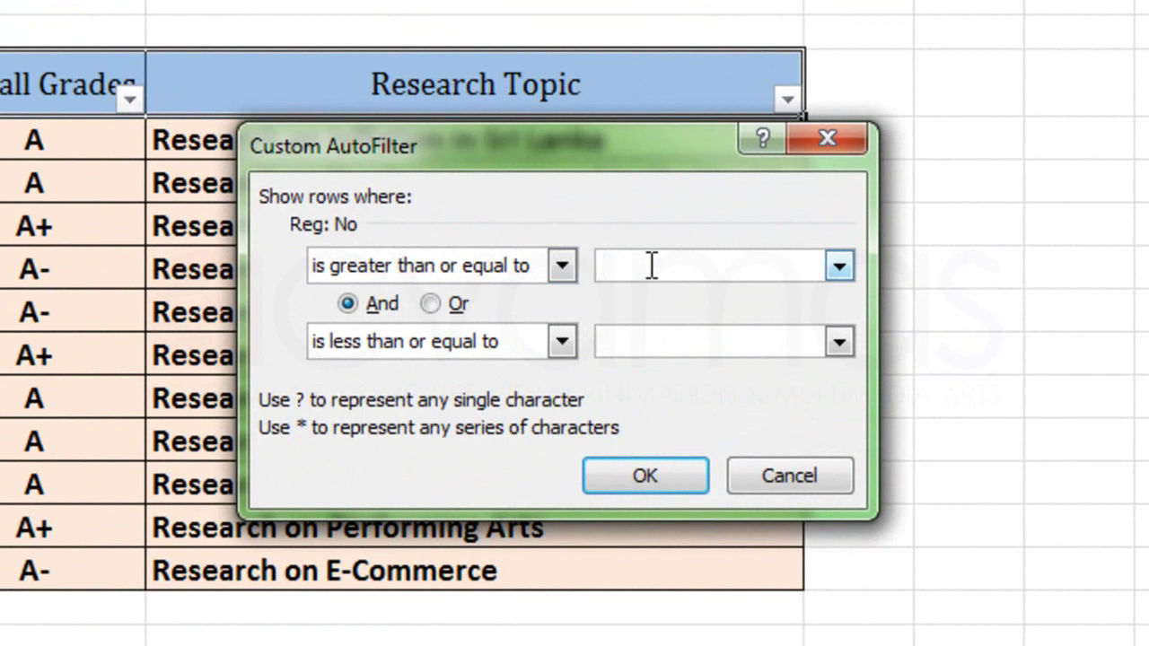
pyautogui.write('500')
pyautogui.click(624, 343)
pyautogui.write('1500')
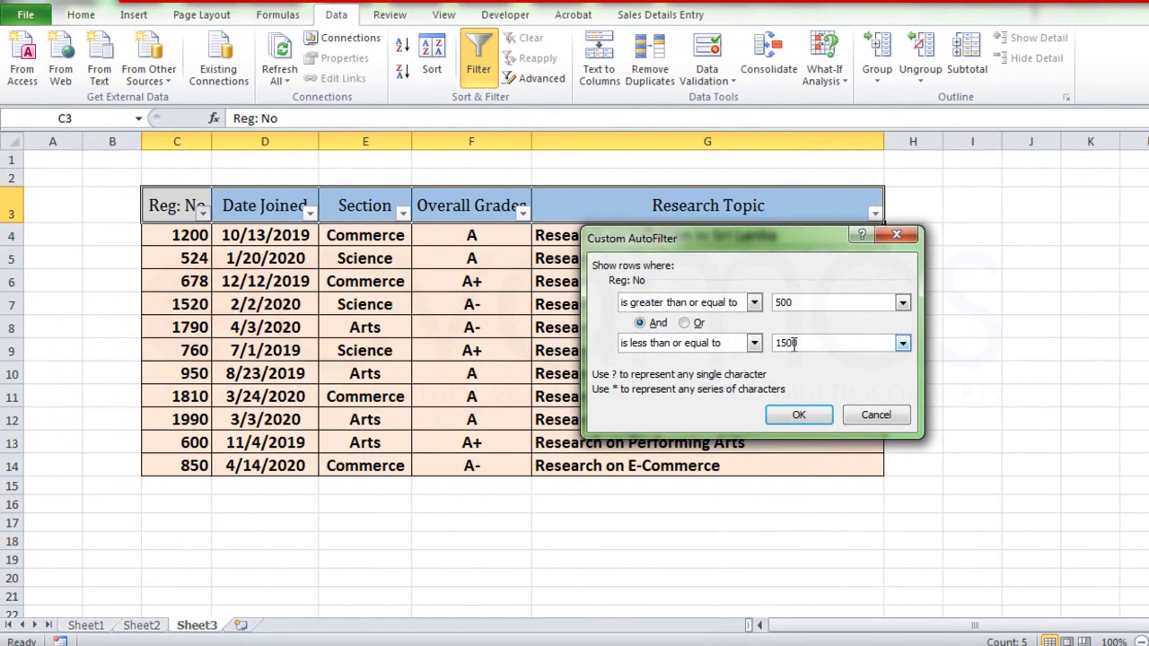
pyautogui.click(807, 411)
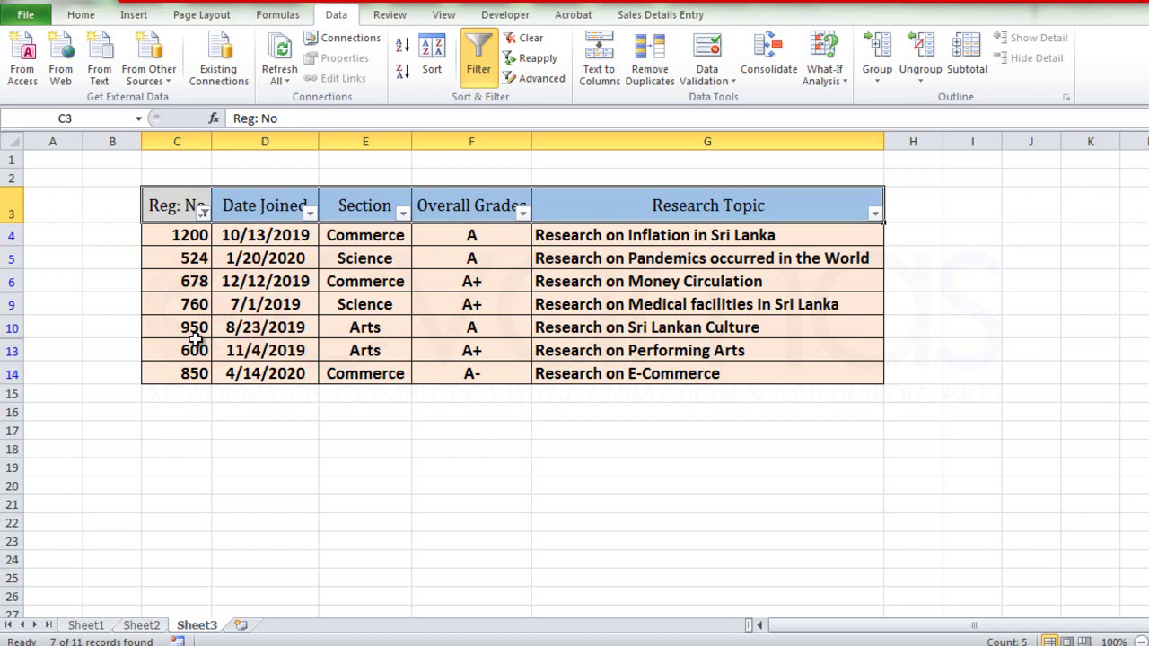
# Clear the Reg: No filter with Alt+A, C and open the Date Joined filter options.
pyautogui.hotkey('alt', 'a')
pyautogui.press('c')
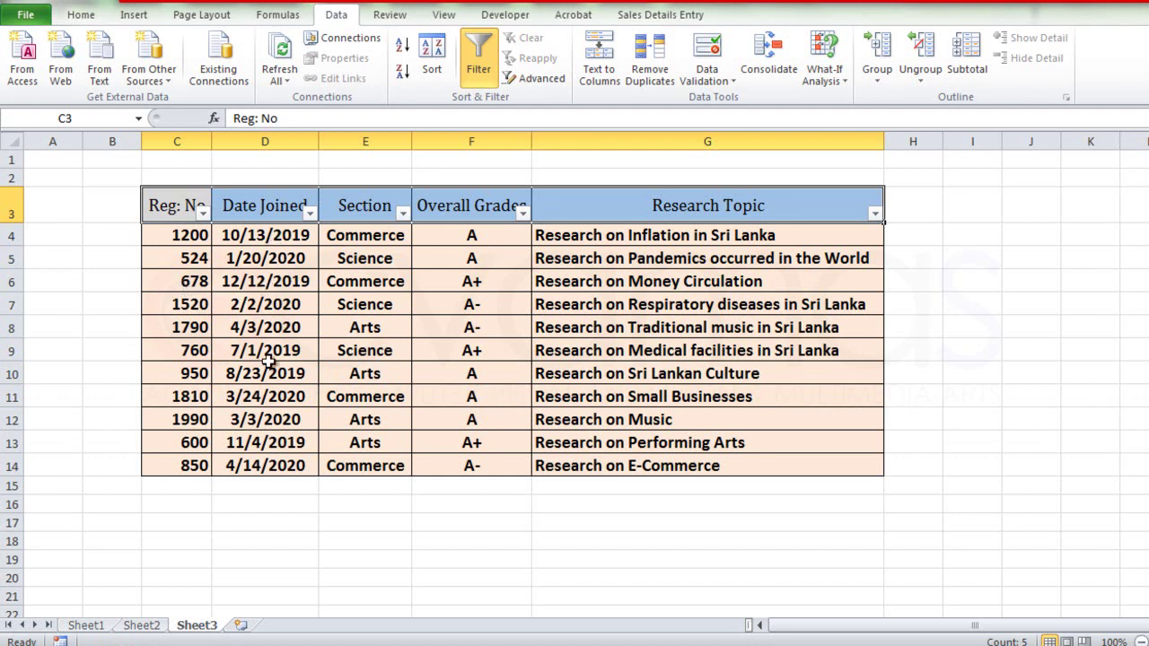
pyautogui.click(311, 216)
pyautogui.moveTo(193, 337)
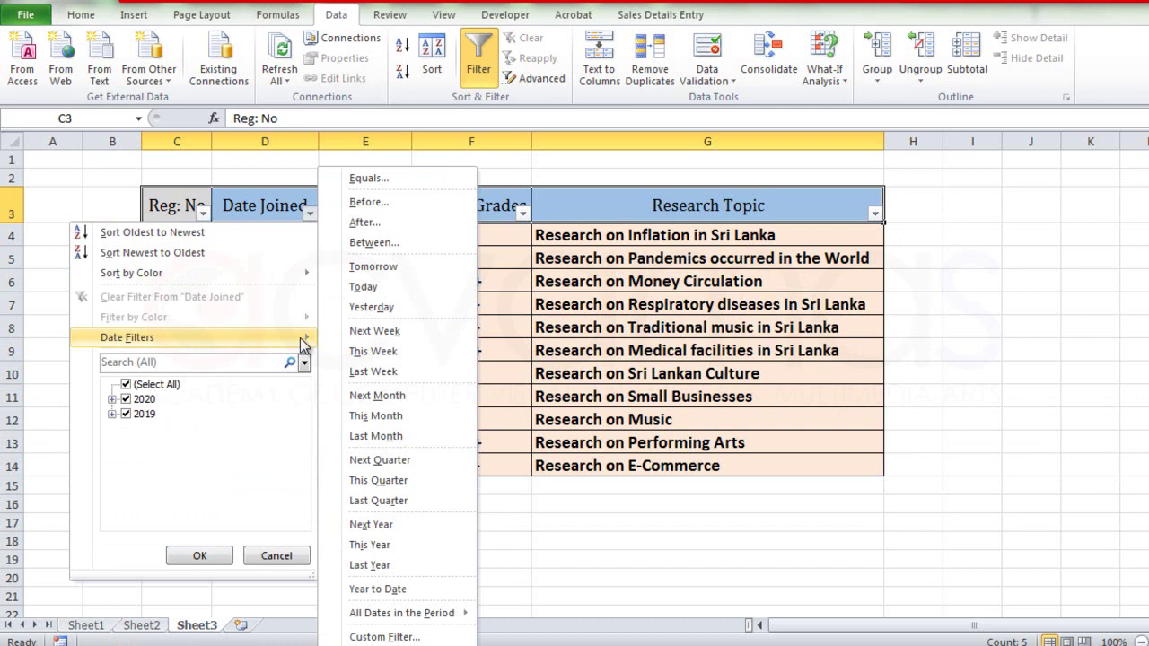
pyautogui.press('Escape')
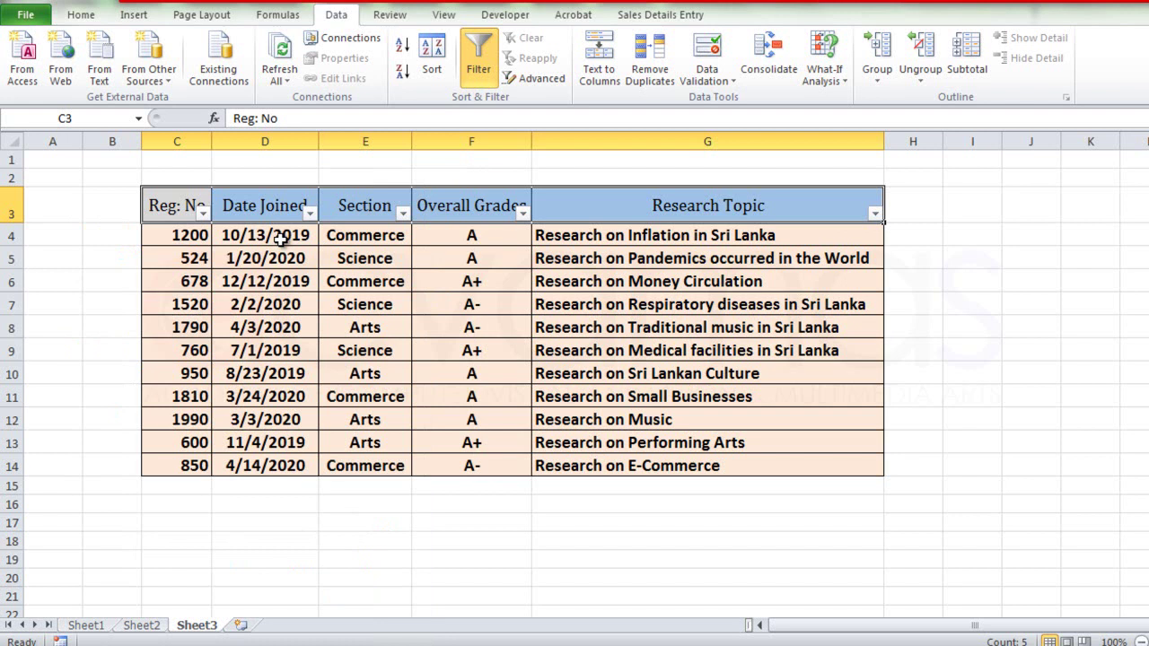
pyautogui.click(310, 213)
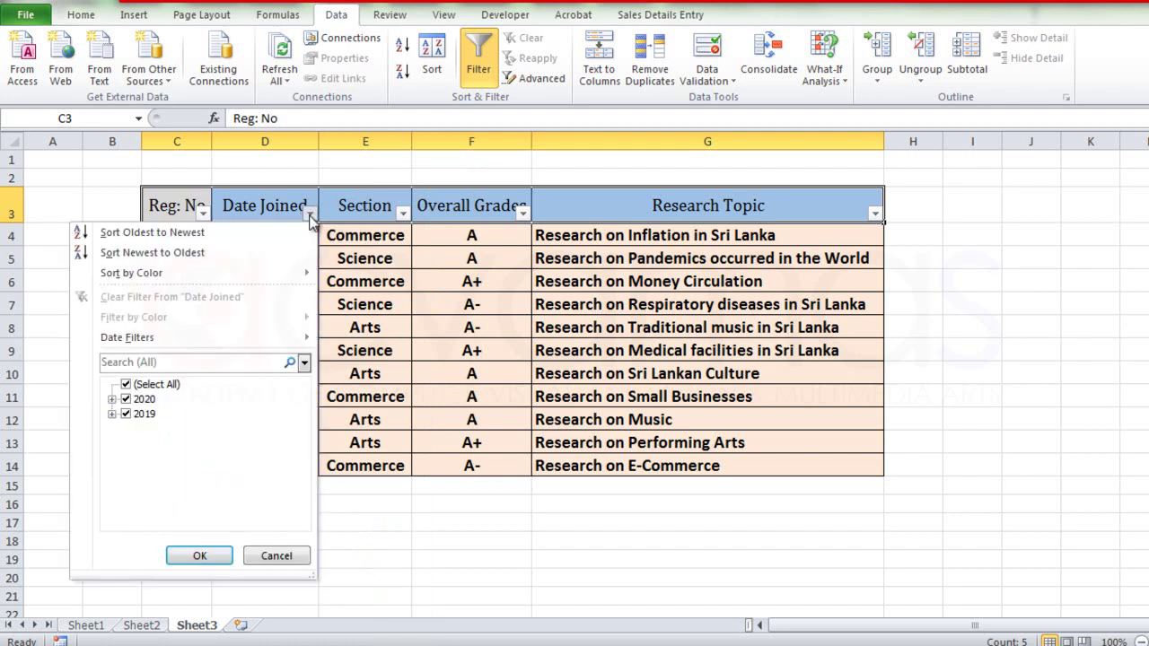
pyautogui.moveTo(126, 337)
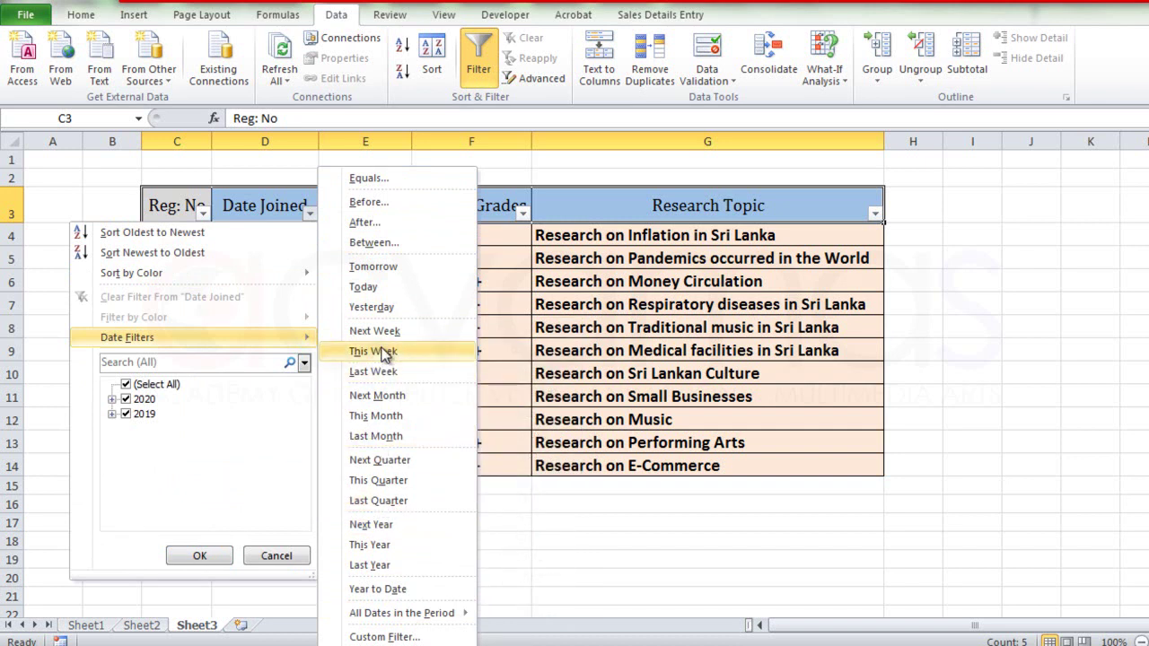
# Start a Date Joined between filter with 7/1/2019 picked as the start date.
pyautogui.click(384, 244)
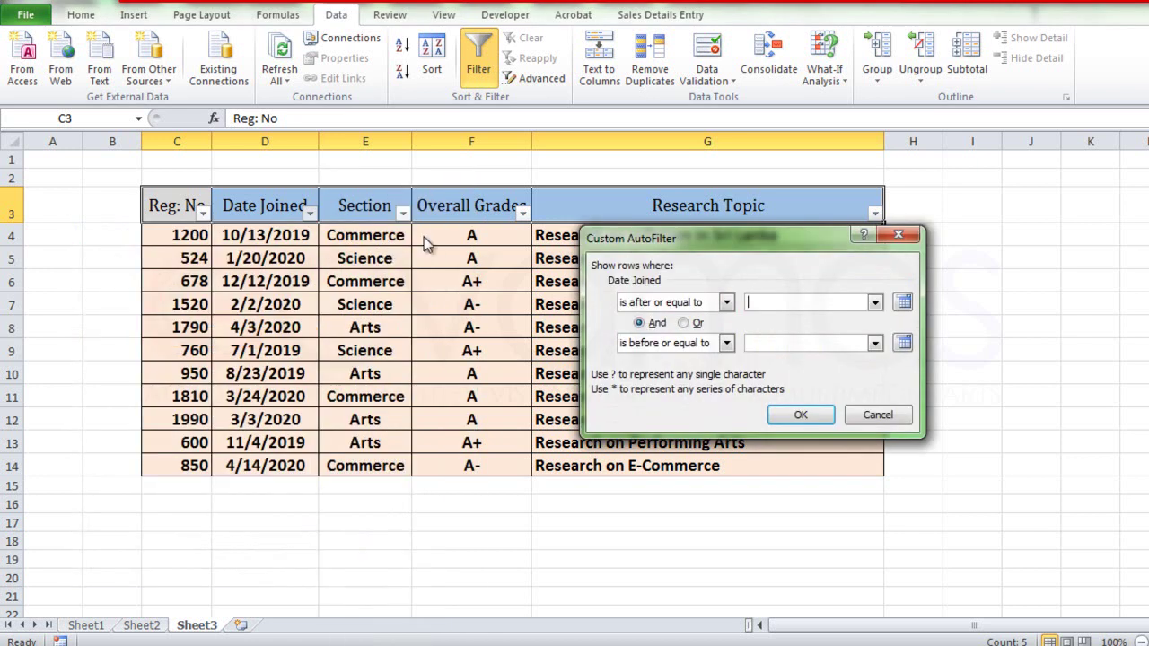
pyautogui.moveTo(757, 241)
pyautogui.mouseDown()
pyautogui.moveTo(801, 166)
pyautogui.moveTo(802, 178)
pyautogui.mouseUp()
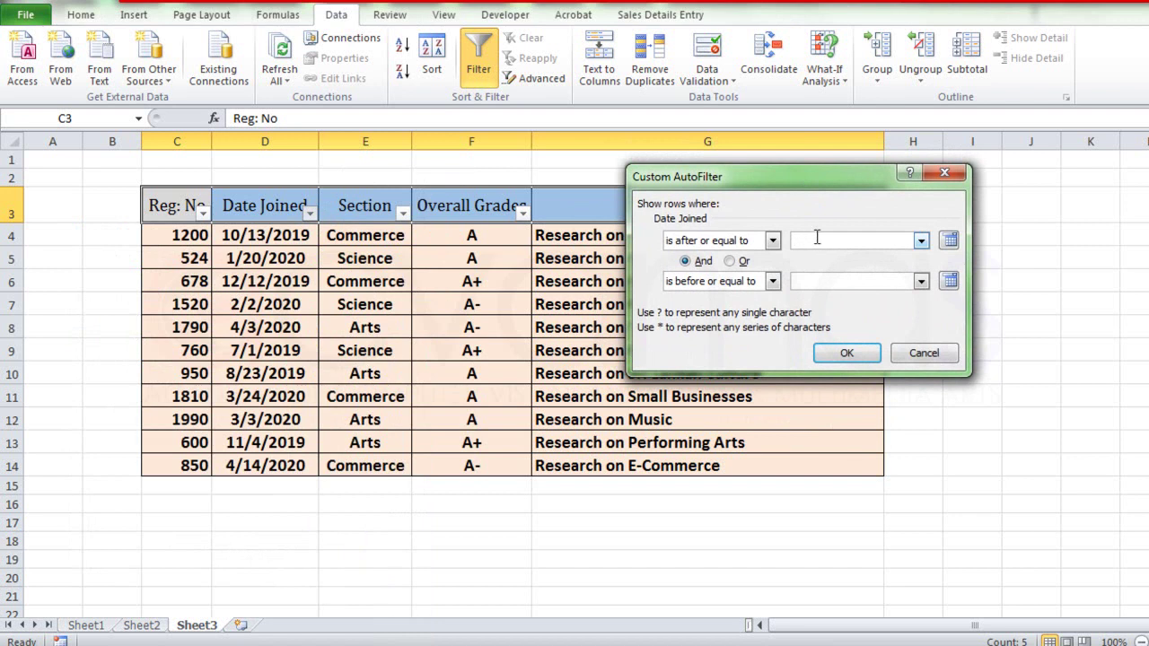
pyautogui.click(949, 240)
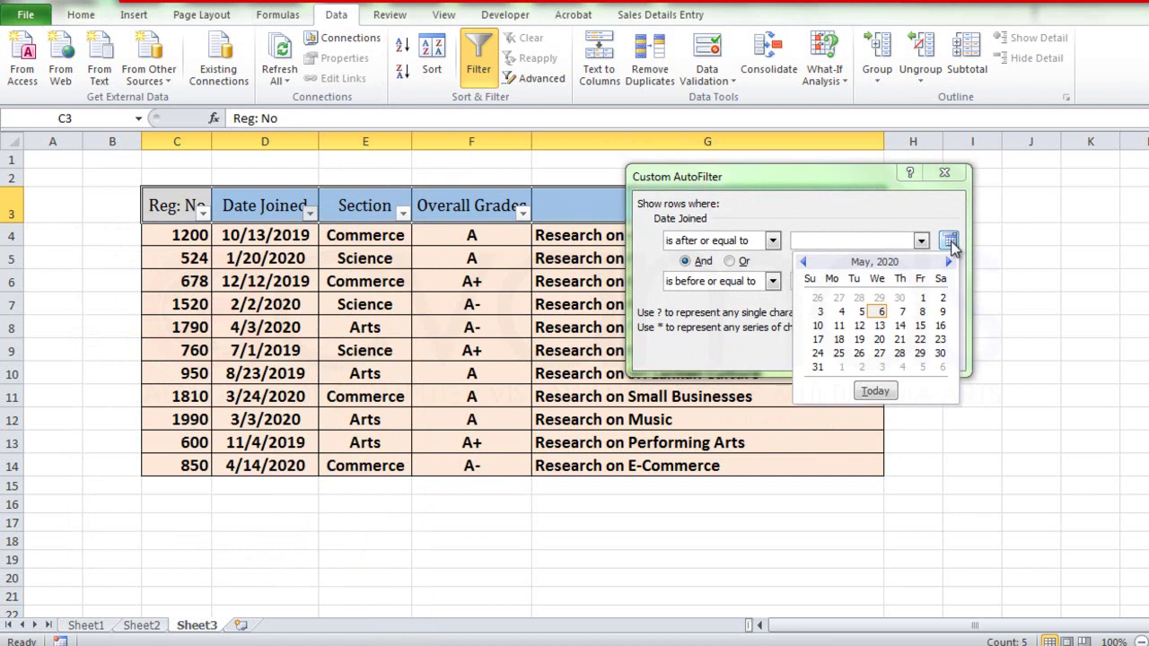
pyautogui.click(804, 263)
pyautogui.click(803, 262)
pyautogui.doubleClick(804, 262)
pyautogui.tripleClick(803, 262)
pyautogui.doubleClick(804, 263)
pyautogui.click(804, 262)
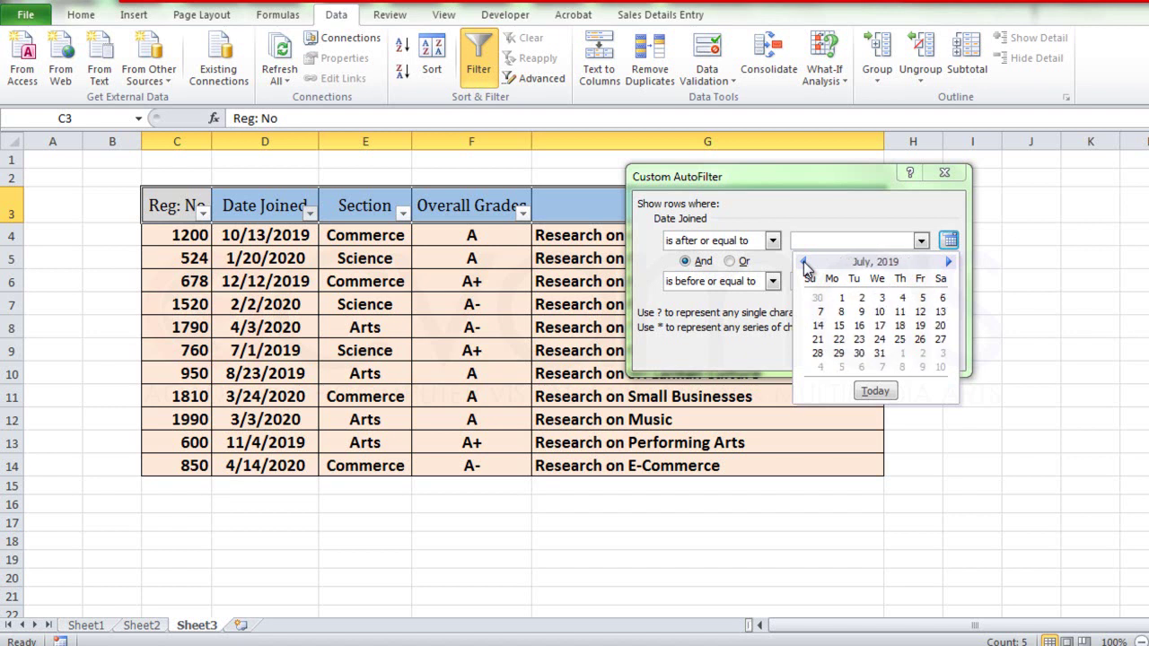
pyautogui.click(804, 262)
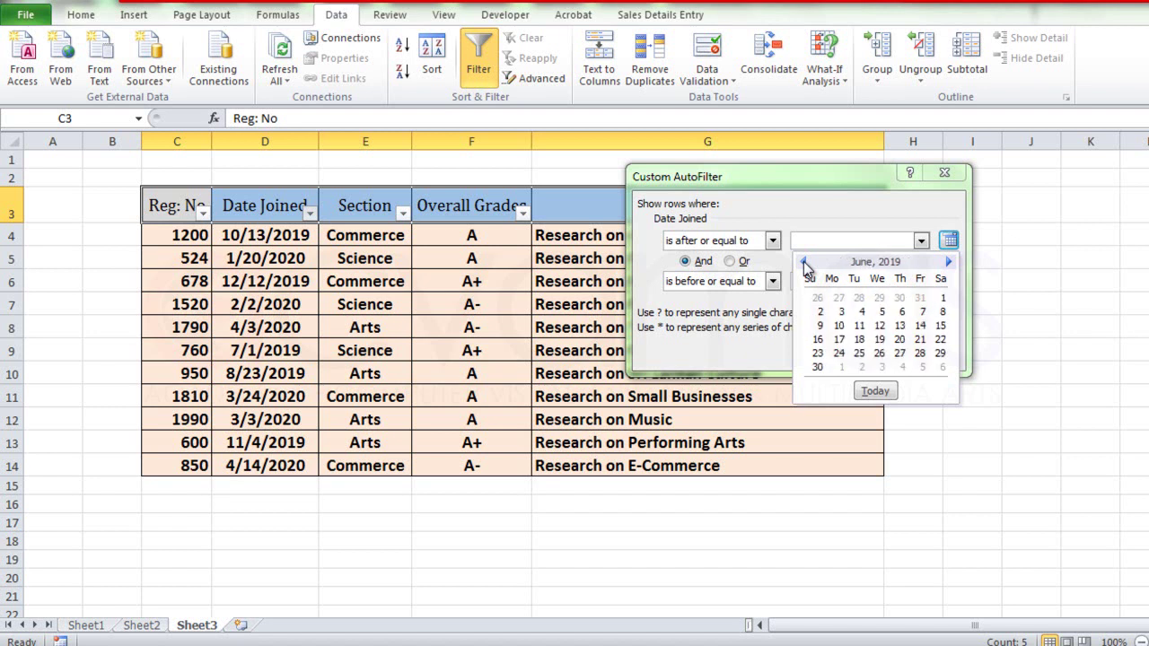
pyautogui.click(949, 262)
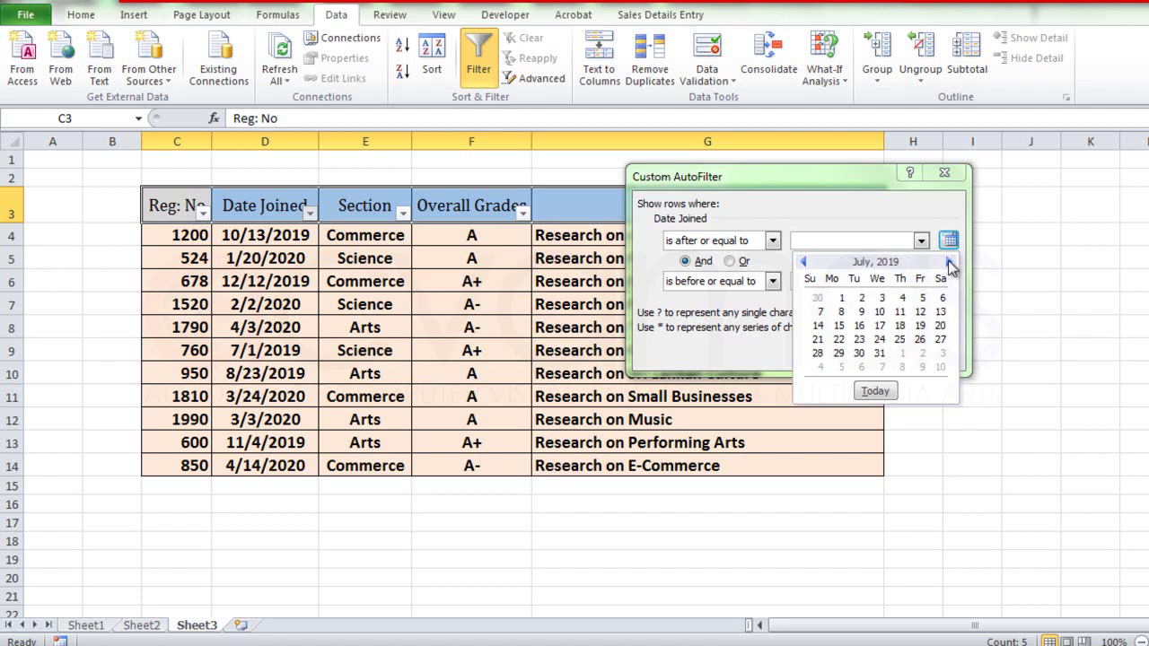
pyautogui.click(843, 299)
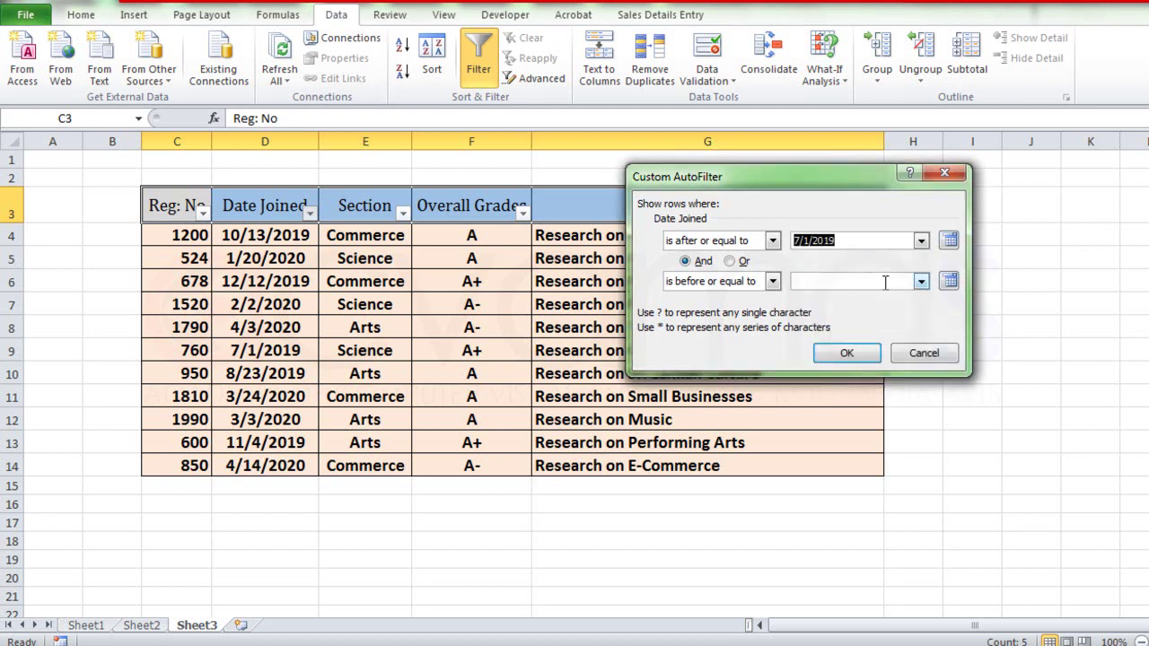
# Pick 3/31/2020 as the end date and apply the Date Joined range filter.
pyautogui.click(949, 281)
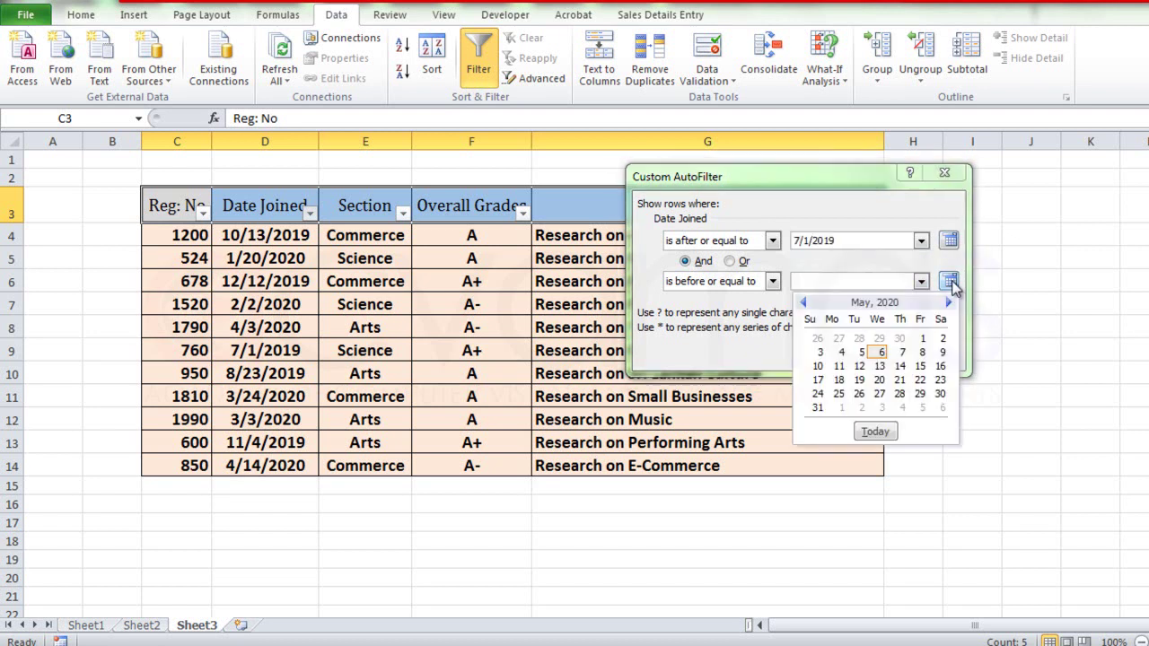
pyautogui.click(949, 302)
pyautogui.click(804, 303)
pyautogui.click(804, 304)
pyautogui.click(805, 303)
pyautogui.click(804, 303)
pyautogui.click(805, 303)
pyautogui.click(805, 303)
pyautogui.click(805, 304)
pyautogui.click(804, 303)
pyautogui.click(804, 303)
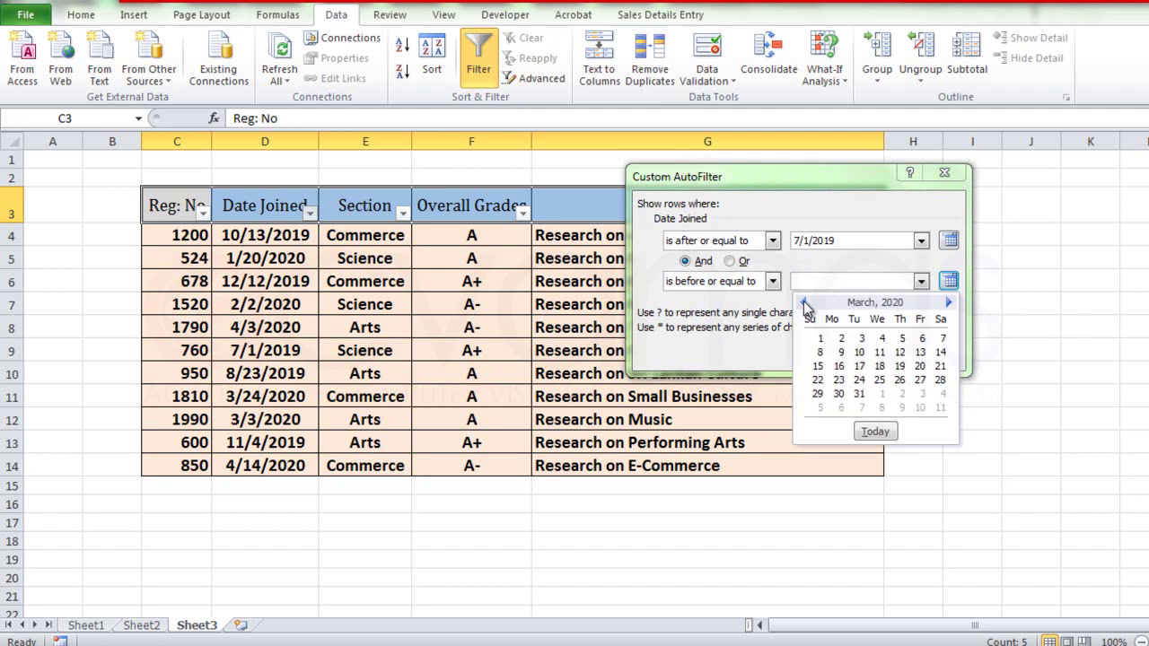
pyautogui.click(860, 394)
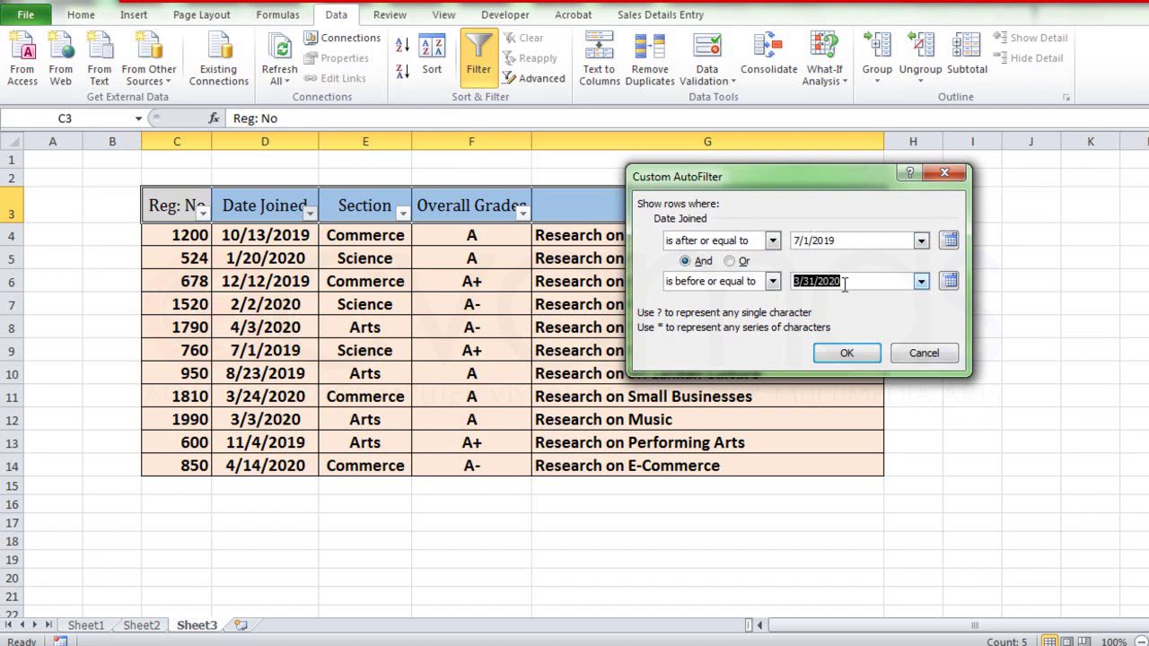
pyautogui.click(853, 352)
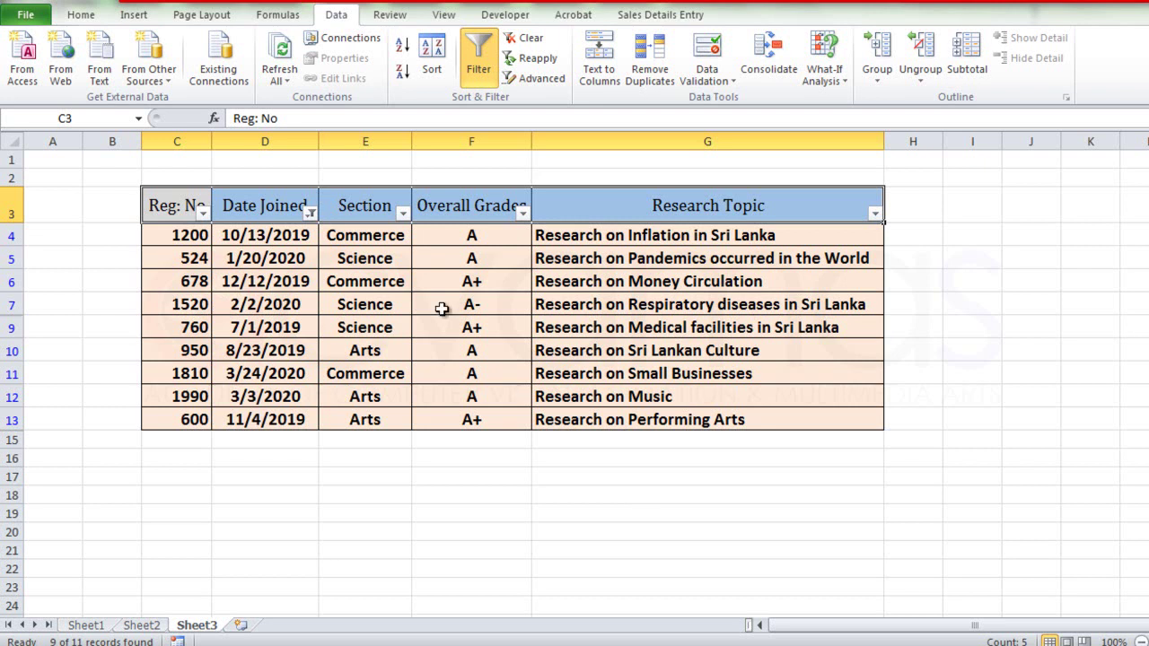
# Review the Date Joined filter options and try to clear the Date Joined filter.
pyautogui.click(310, 212)
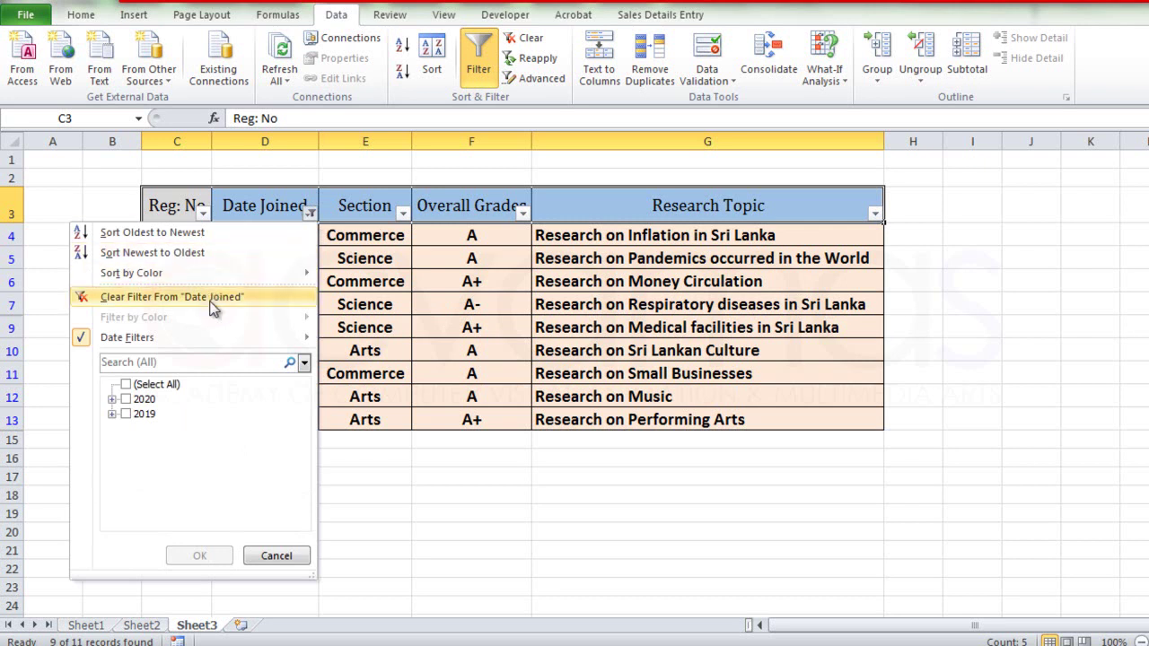
pyautogui.click(310, 216)
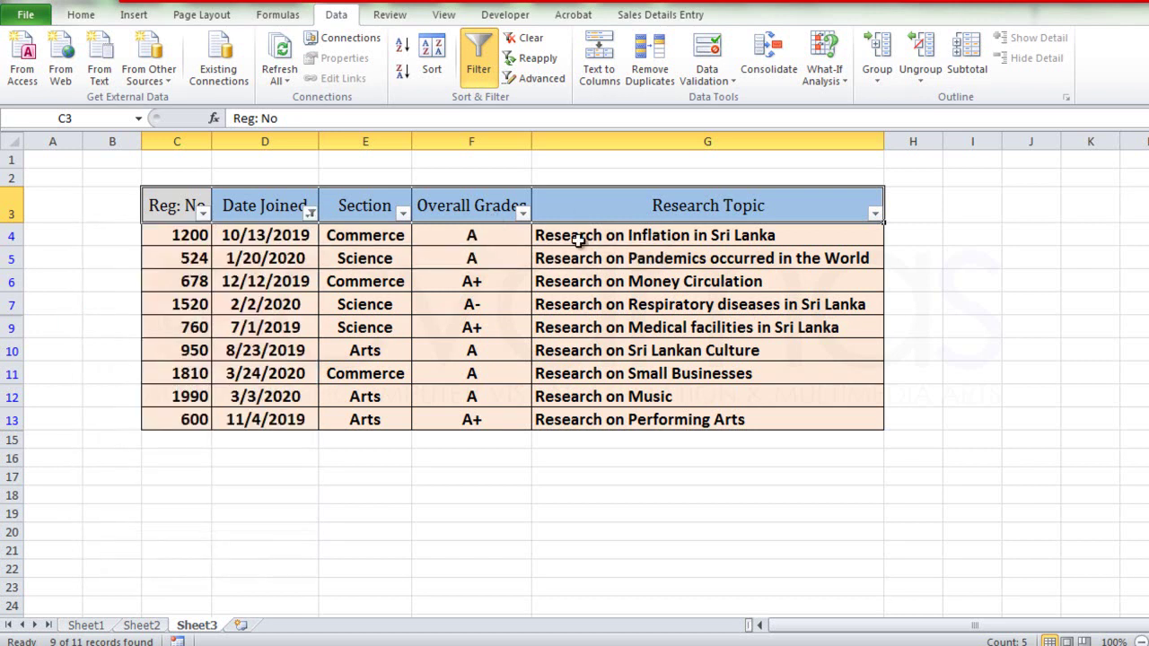
pyautogui.click(532, 39)
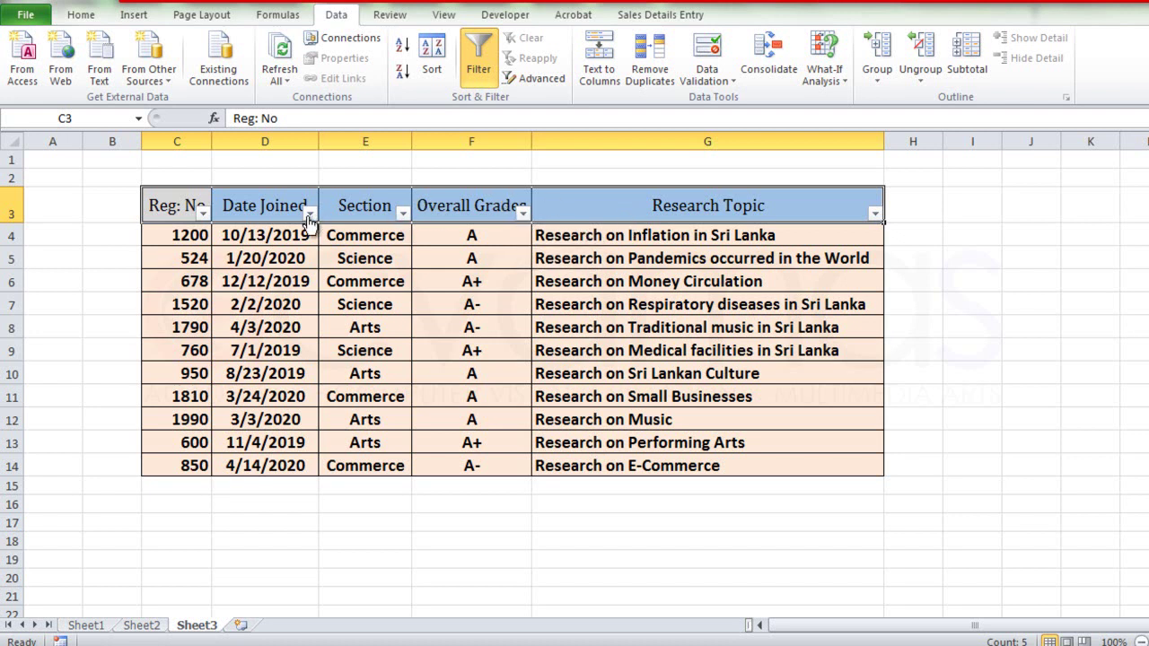
pyautogui.click(481, 63)
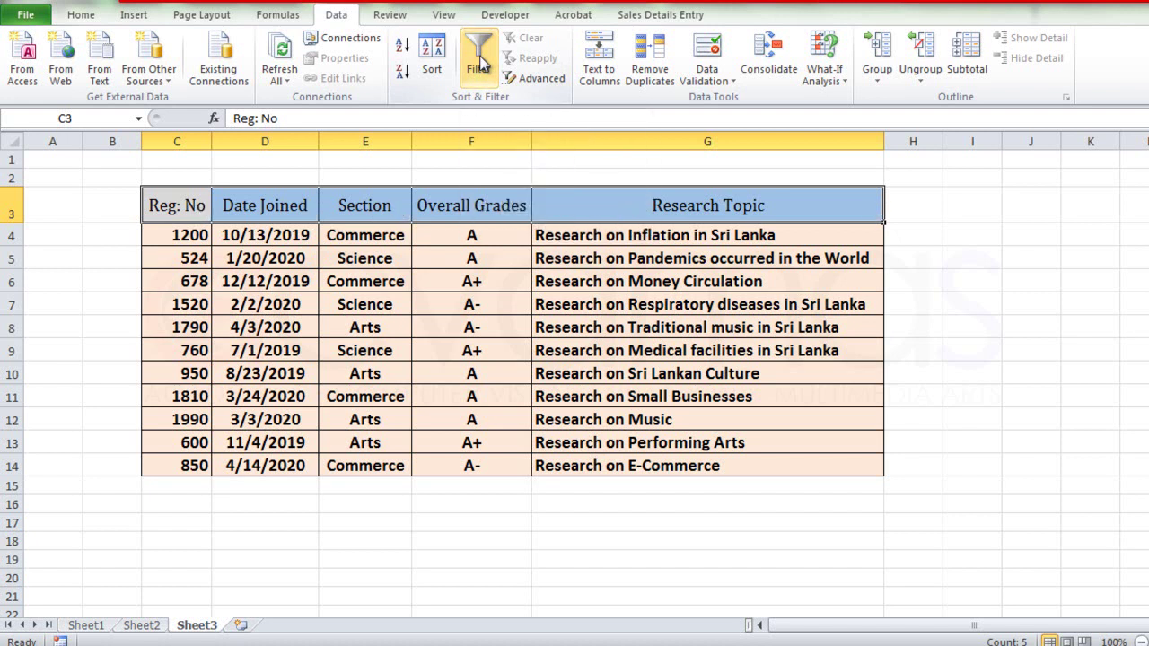
pyautogui.click(645, 214)
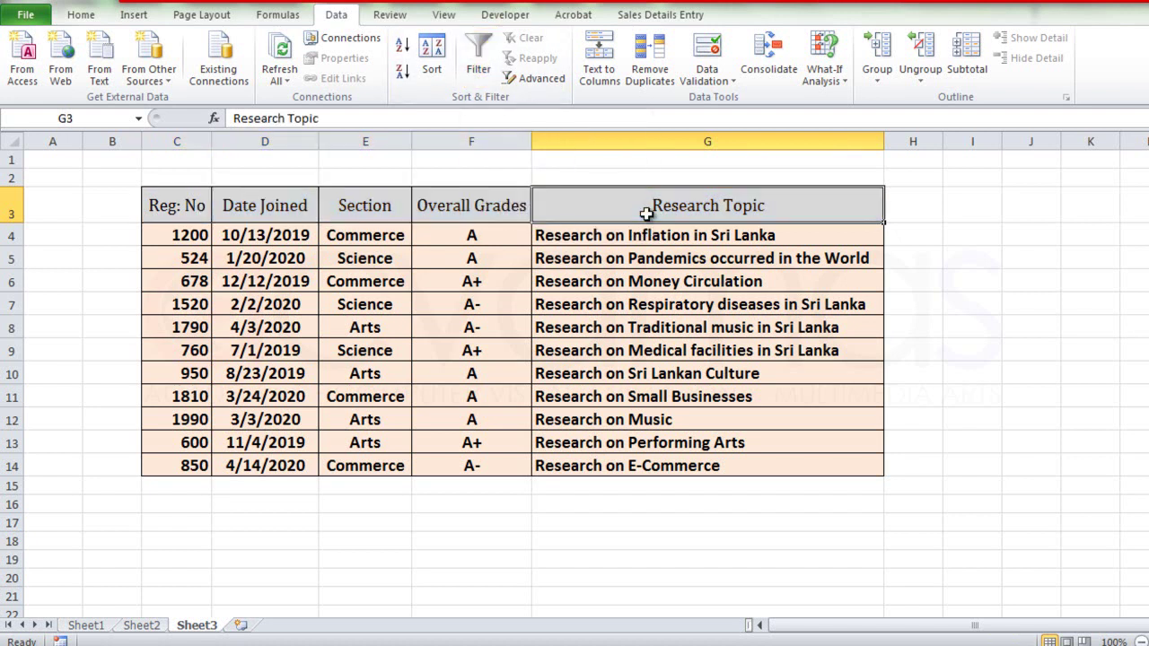